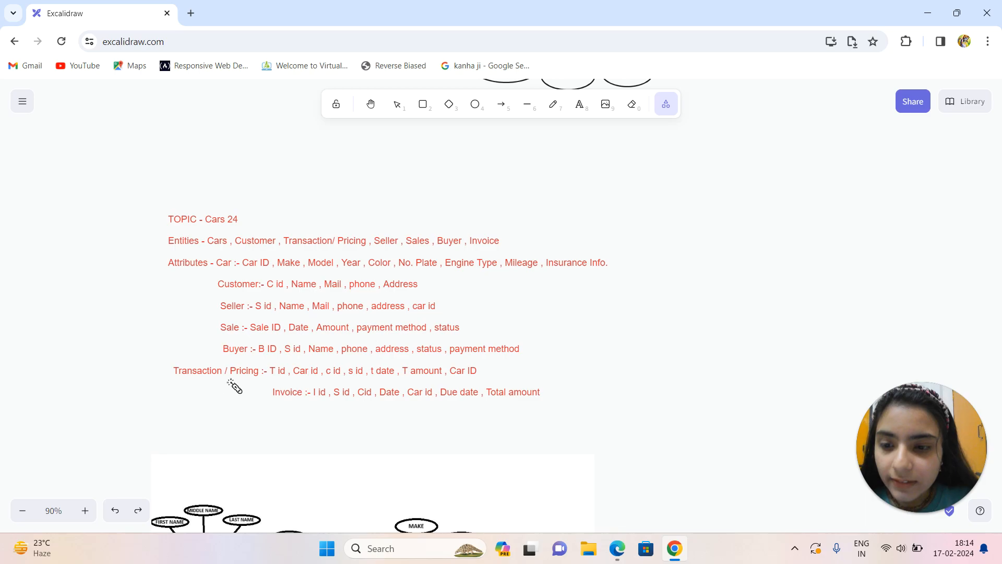
# Point out the Transaction / Pricing entity, then the Invoice entity's S id and Cid attributes, with laser underlines in the attribute list.
pyautogui.moveTo(222, 380); pyautogui.dragTo(266, 380)
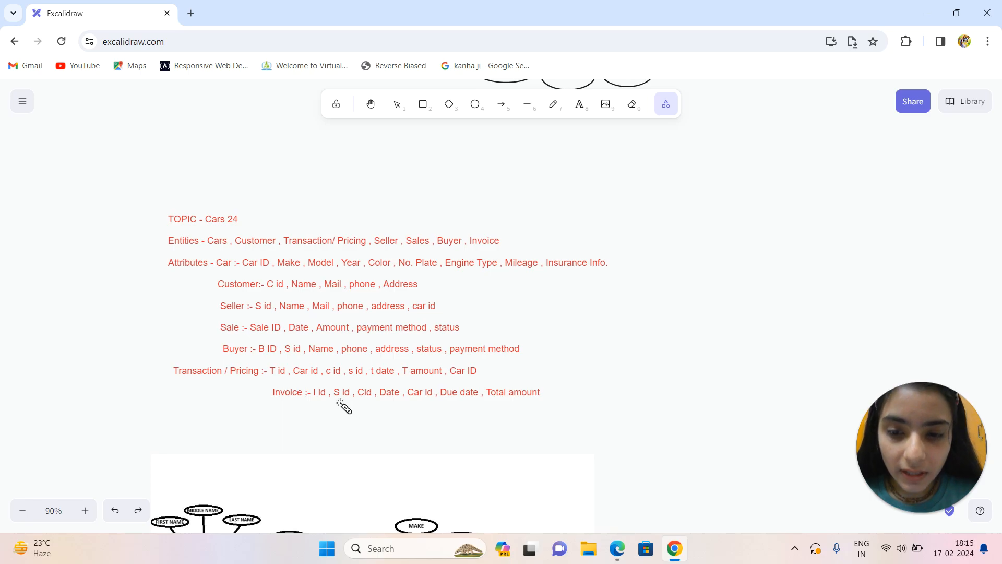
pyautogui.moveTo(335, 398); pyautogui.dragTo(379, 400)
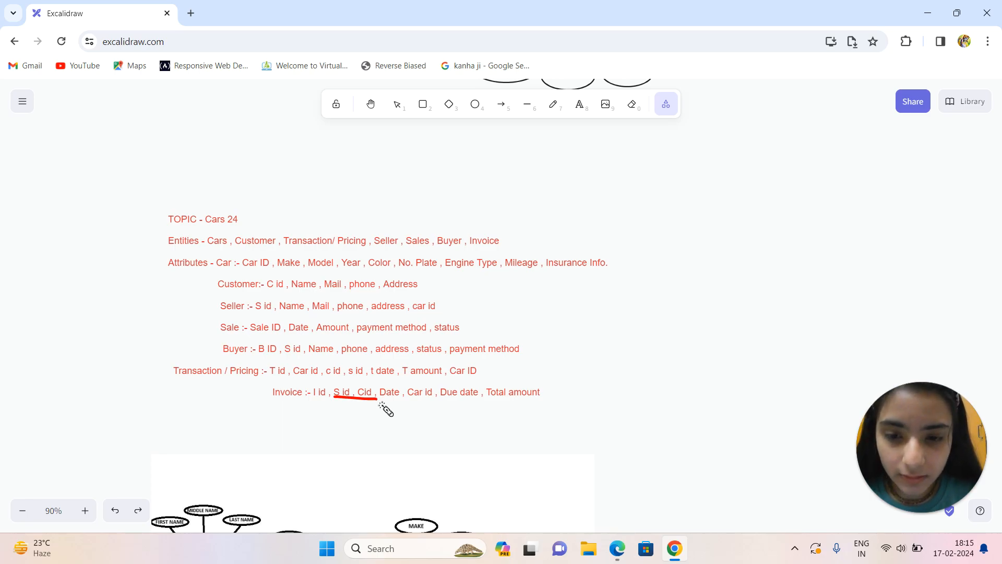
pyautogui.moveTo(276, 399); pyautogui.dragTo(293, 400)
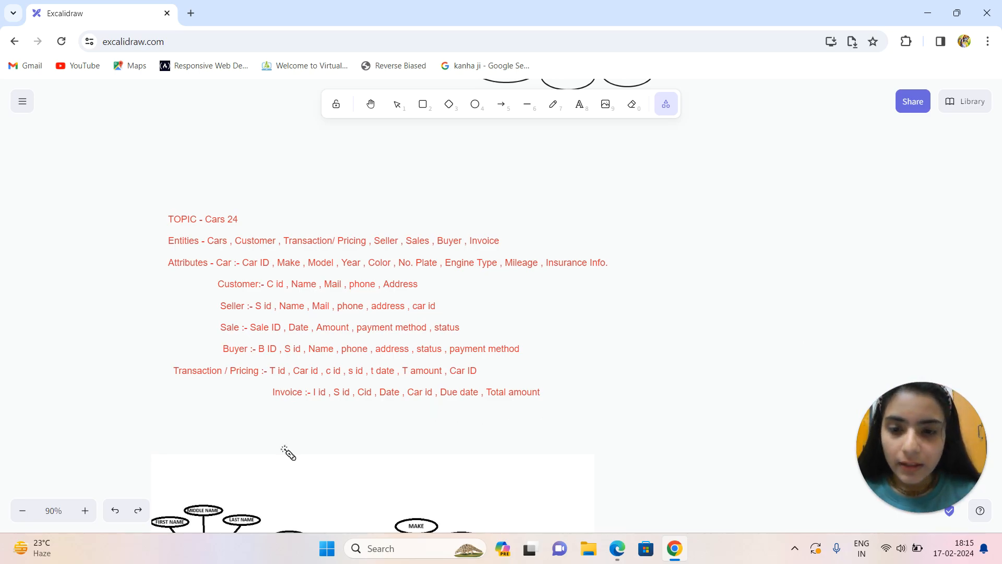
# Label the red central rectangle of the blank ER diagram above the attribute list "Cars 24".
pyautogui.click(372, 104)
pyautogui.moveTo(426, 143); pyautogui.dragTo(427, 396)
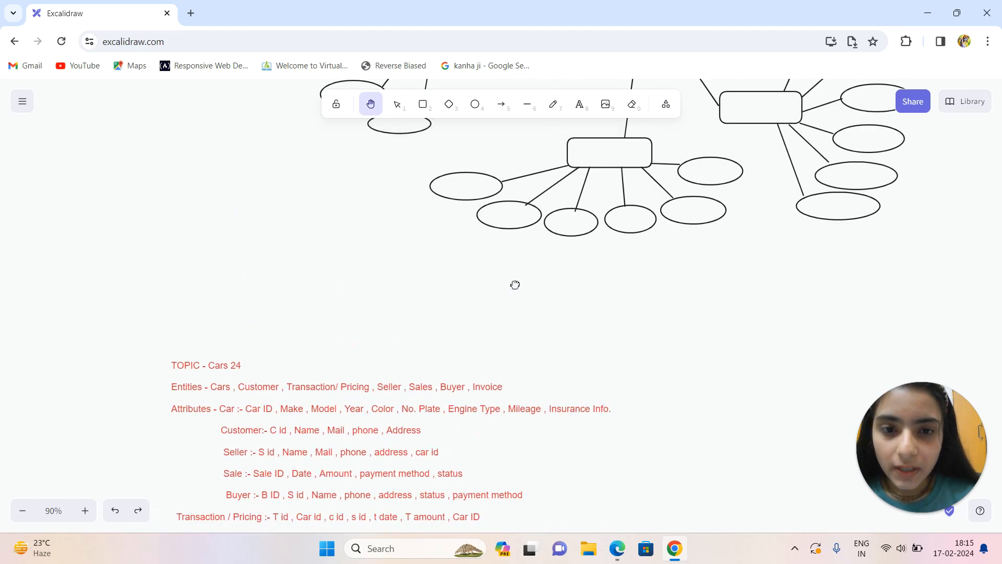
pyautogui.moveTo(517, 284); pyautogui.dragTo(381, 452)
pyautogui.moveTo(472, 326); pyautogui.dragTo(477, 523)
pyautogui.moveTo(552, 300); pyautogui.dragTo(558, 418)
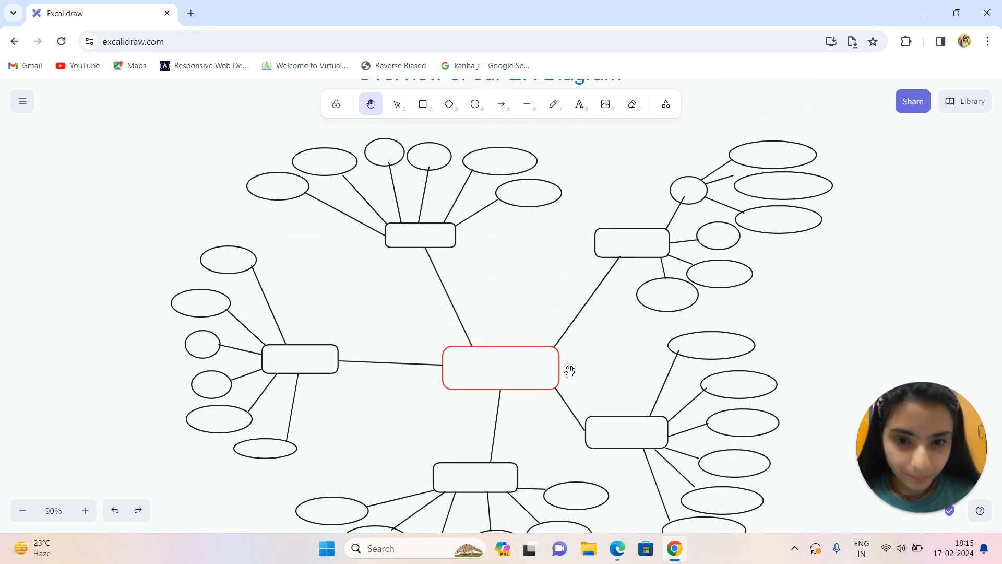
pyautogui.click(402, 111)
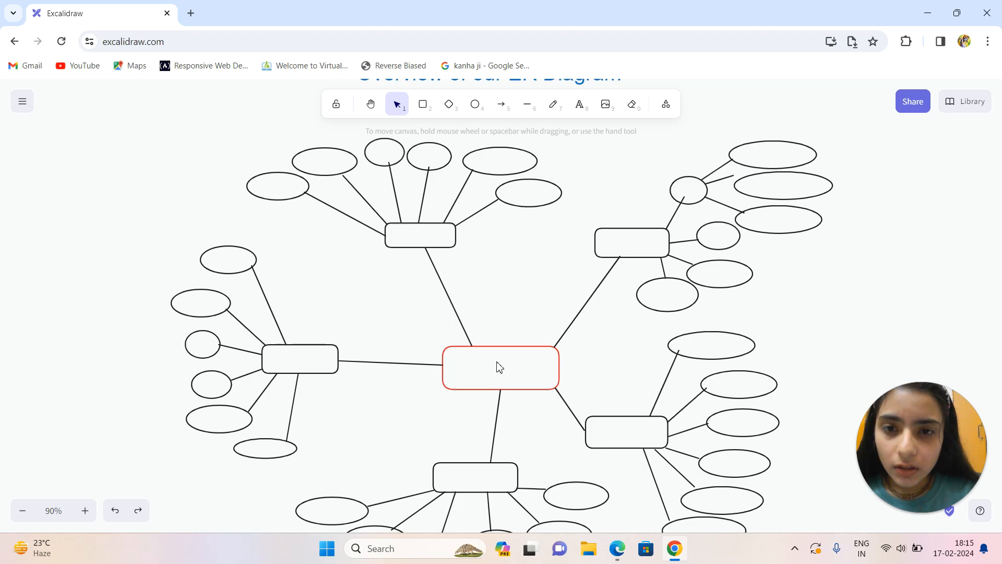
pyautogui.doubleClick(505, 375)
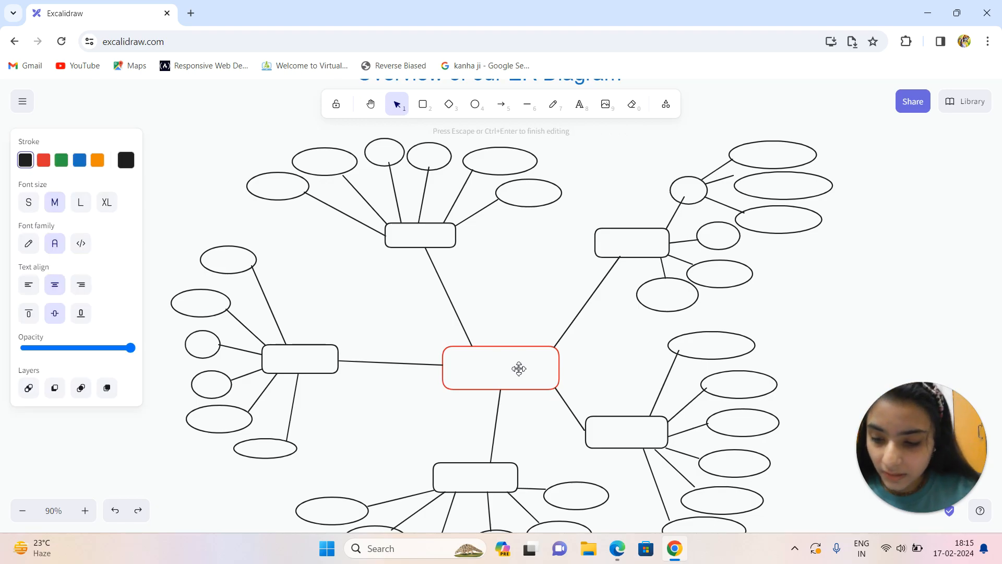
pyautogui.write('Cars')
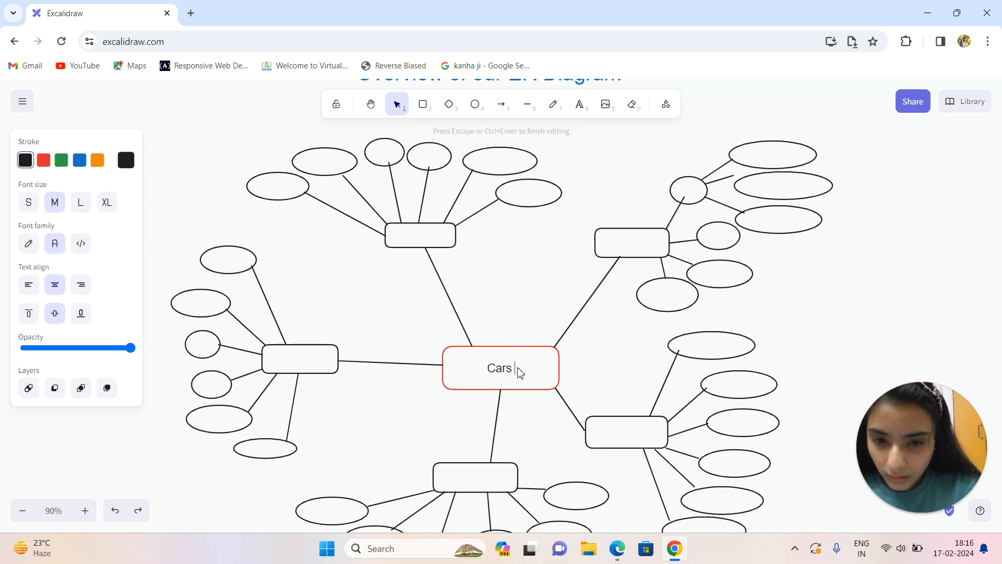
pyautogui.write(' 24')
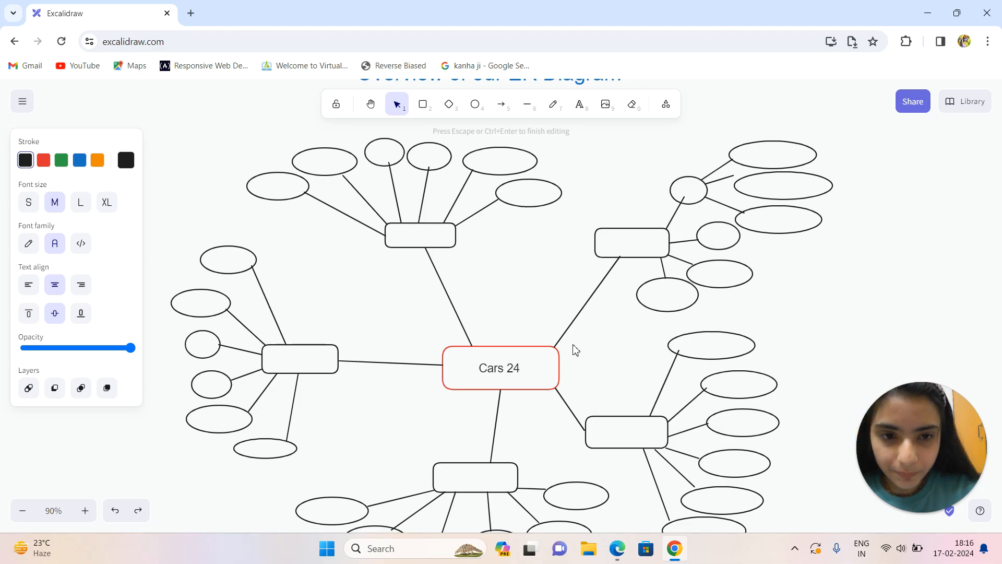
# Label the empty entity box above and to the right of Cars 24 "Customer".
pyautogui.doubleClick(632, 257)
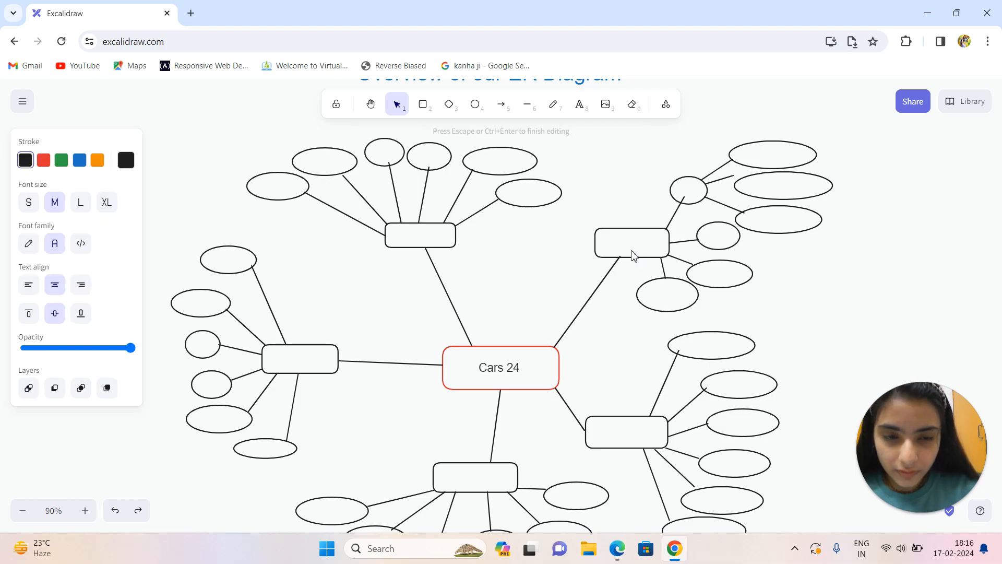
pyautogui.press('Escape')
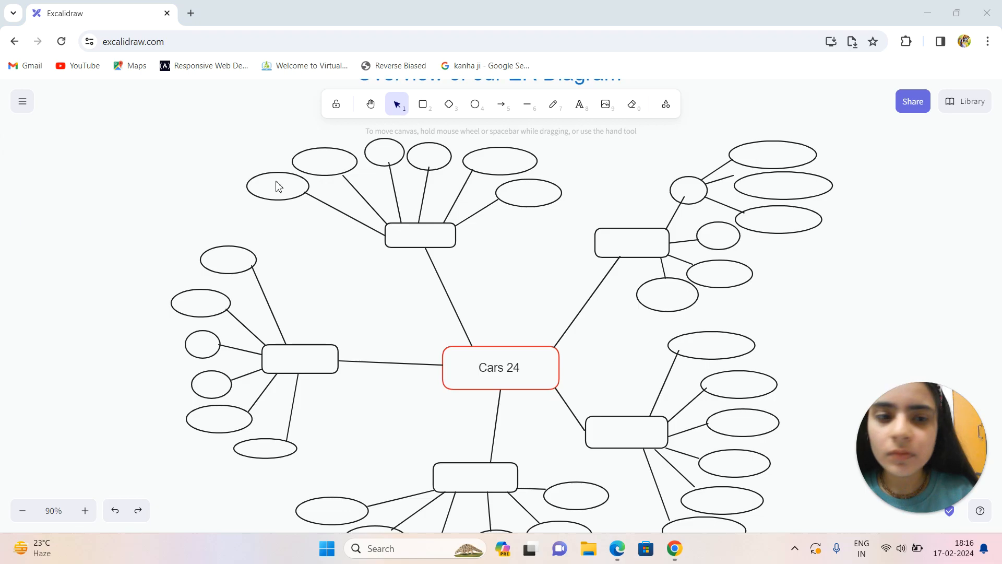
pyautogui.doubleClick(625, 247)
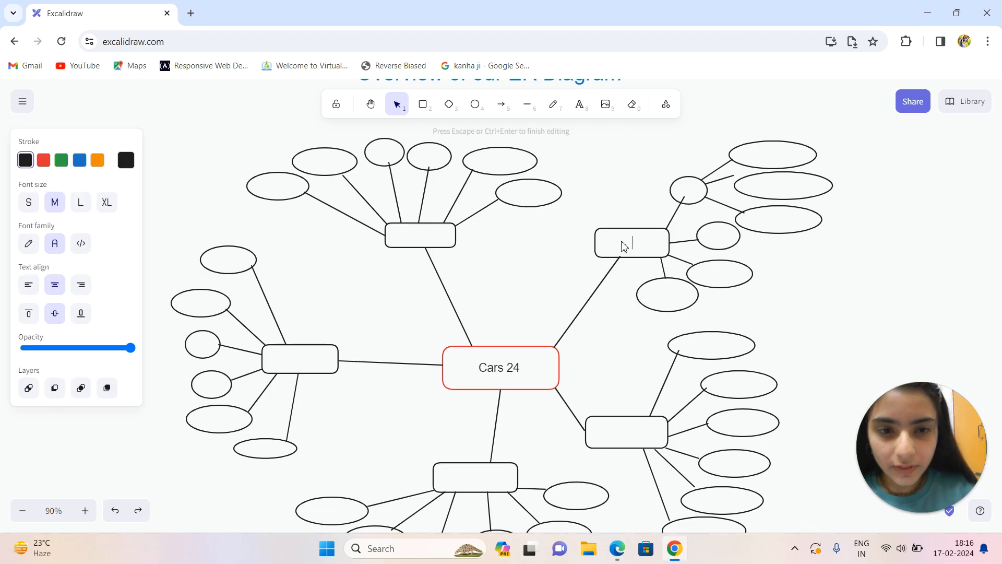
pyautogui.write('C')
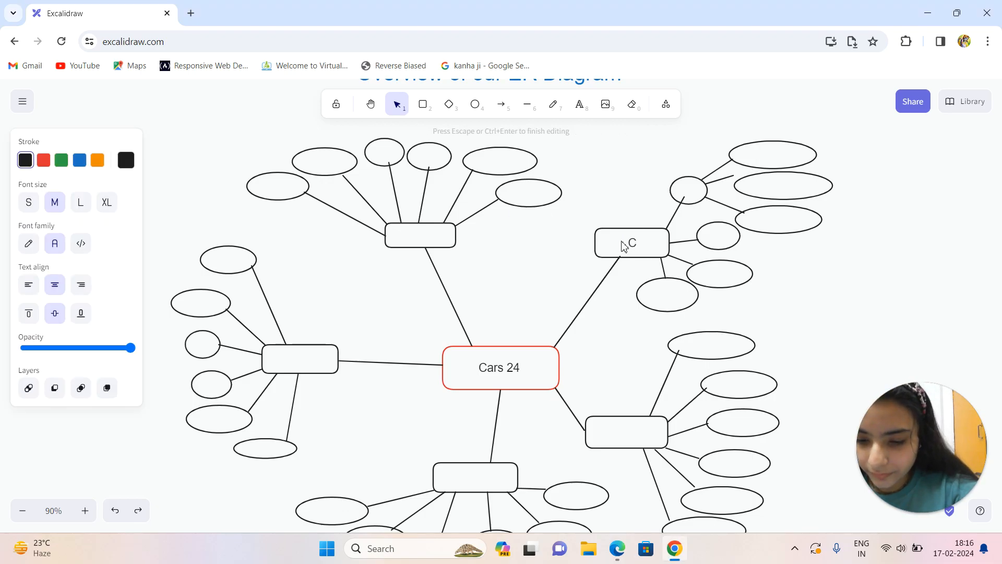
pyautogui.write('ustomer')
# Label the Customer ellipse that branches into three further ellipses "c na", split over two lines.
pyautogui.doubleClick(684, 190)
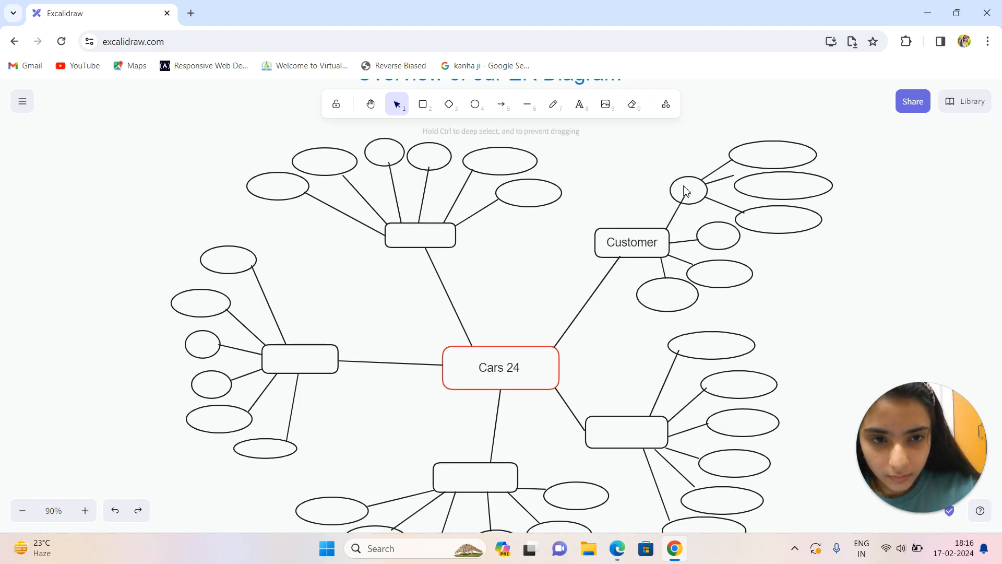
pyautogui.write('c_id')
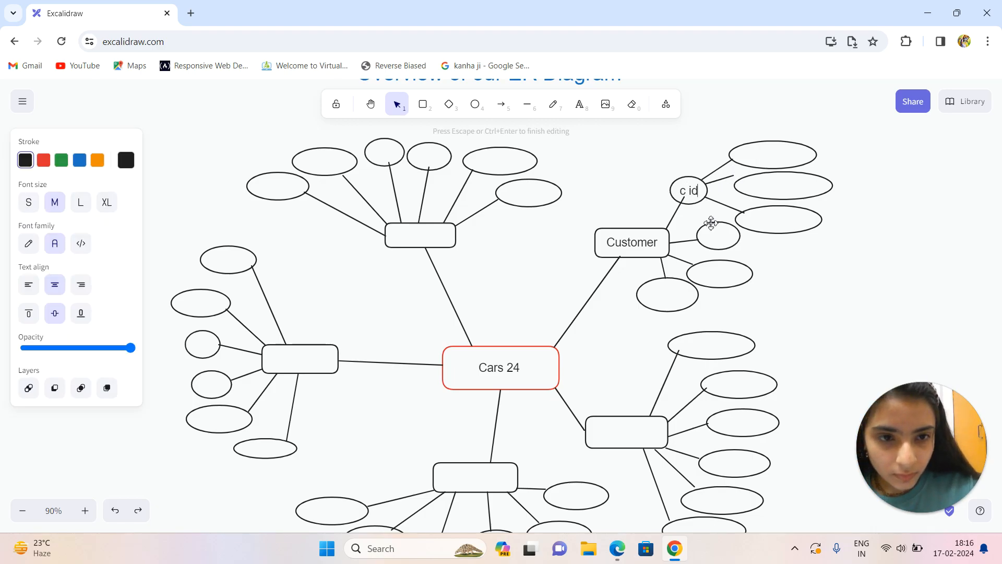
pyautogui.press('BackSpace')
pyautogui.press('BackSpace')
pyautogui.press('BackSpace')
pyautogui.press('Return')
pyautogui.write('na')
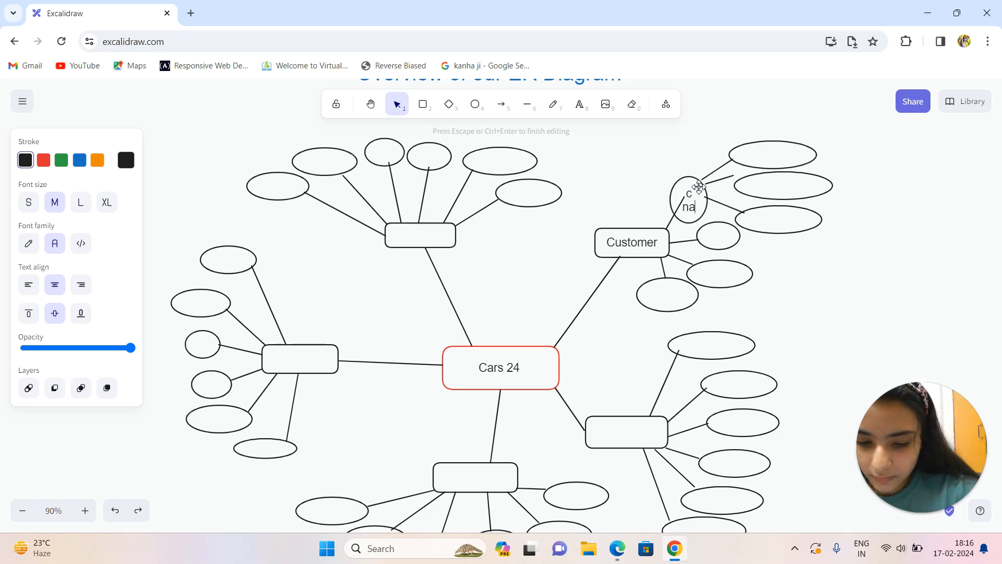
# Label the two Customer attribute ellipses below "c na" as "c id" and "phone", from top to bottom.
pyautogui.click(718, 239)
pyautogui.doubleClick(718, 236)
pyautogui.write('c id')
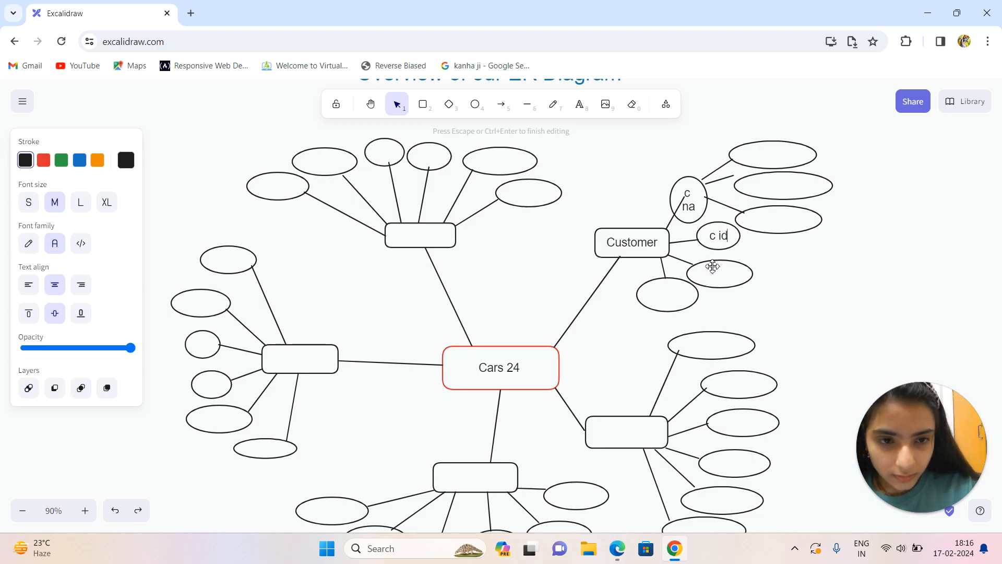
pyautogui.click(713, 267)
pyautogui.doubleClick(713, 269)
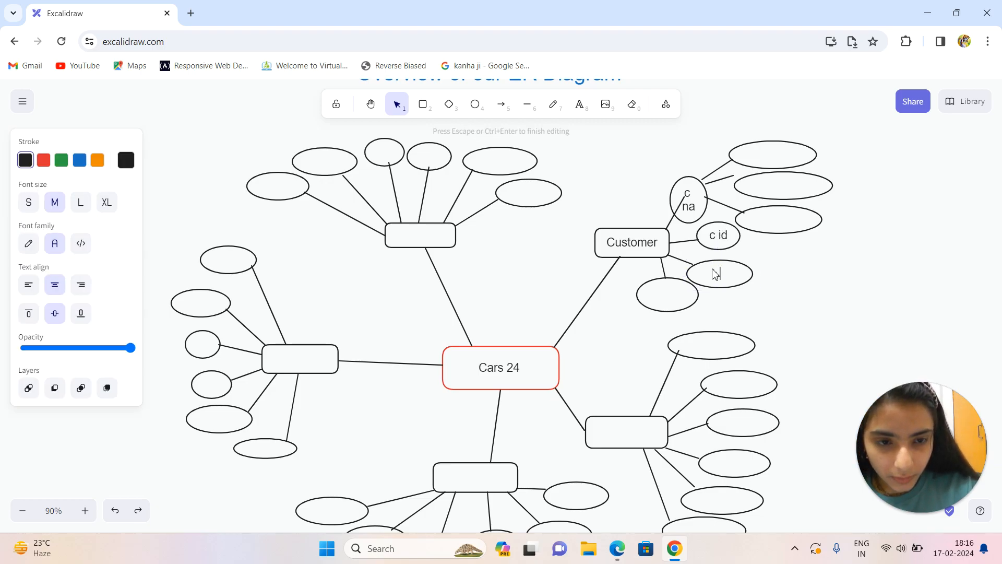
pyautogui.write('phon')
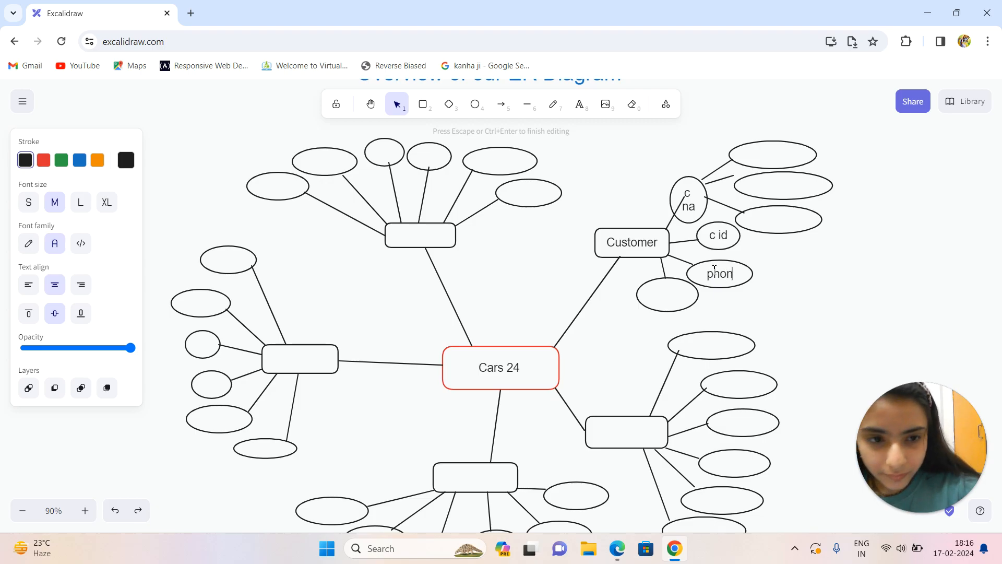
pyautogui.write('e')
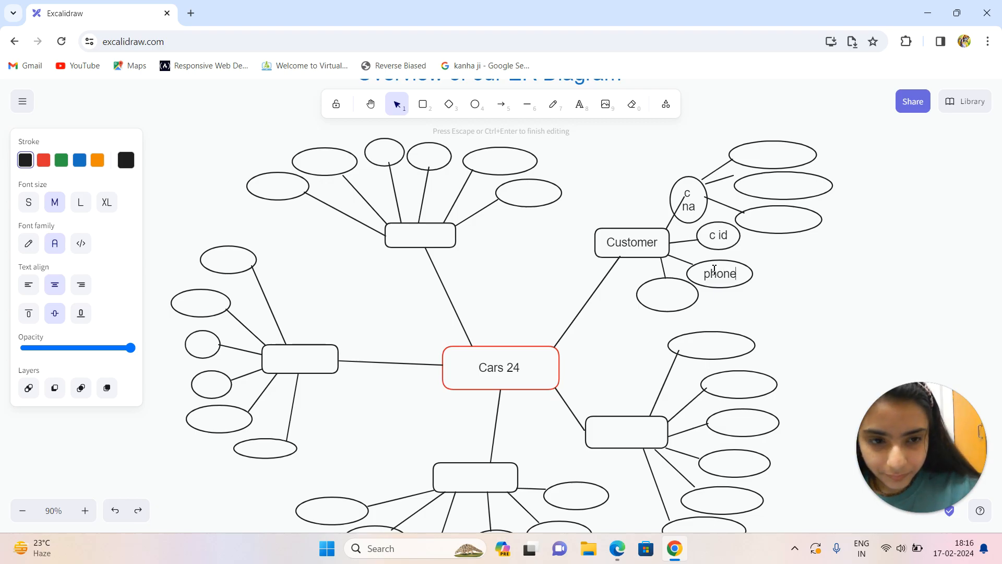
# Label the attribute ellipse directly below the Customer box "mail".
pyautogui.doubleClick(664, 303)
pyautogui.write('m')
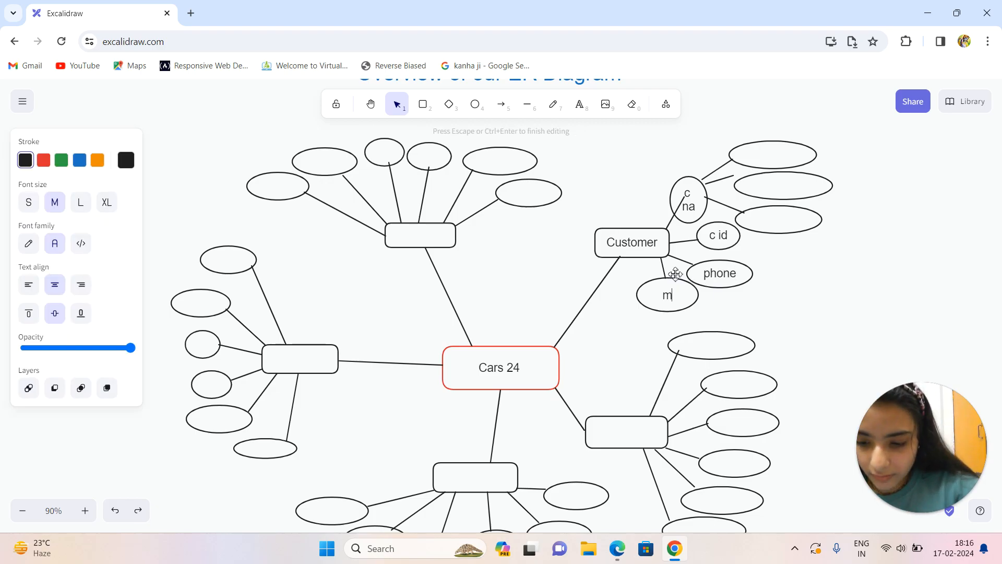
pyautogui.write('ail')
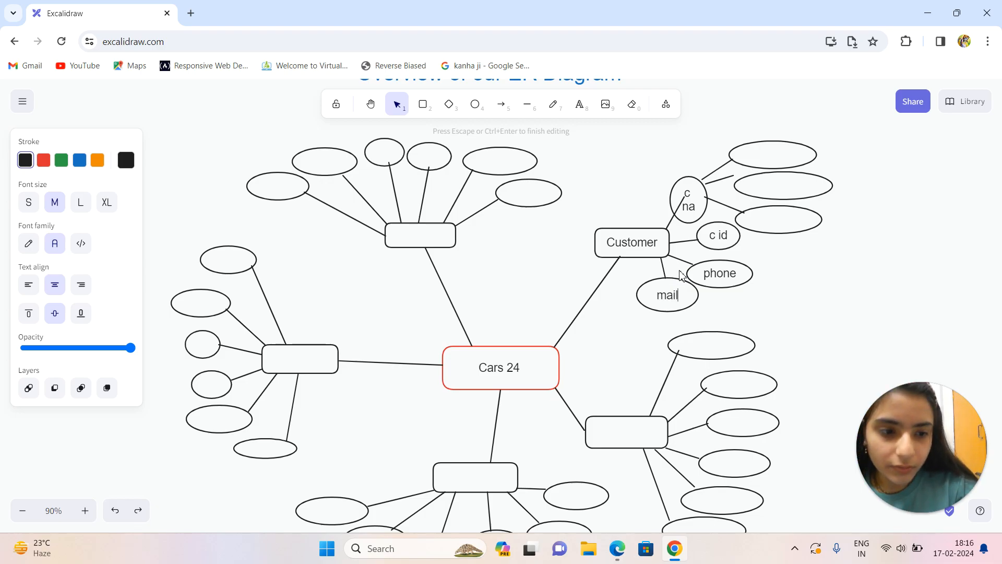
# Label the uppermost of the three ellipses branching from "c na" as "first name".
pyautogui.click(779, 152)
pyautogui.doubleClick(778, 154)
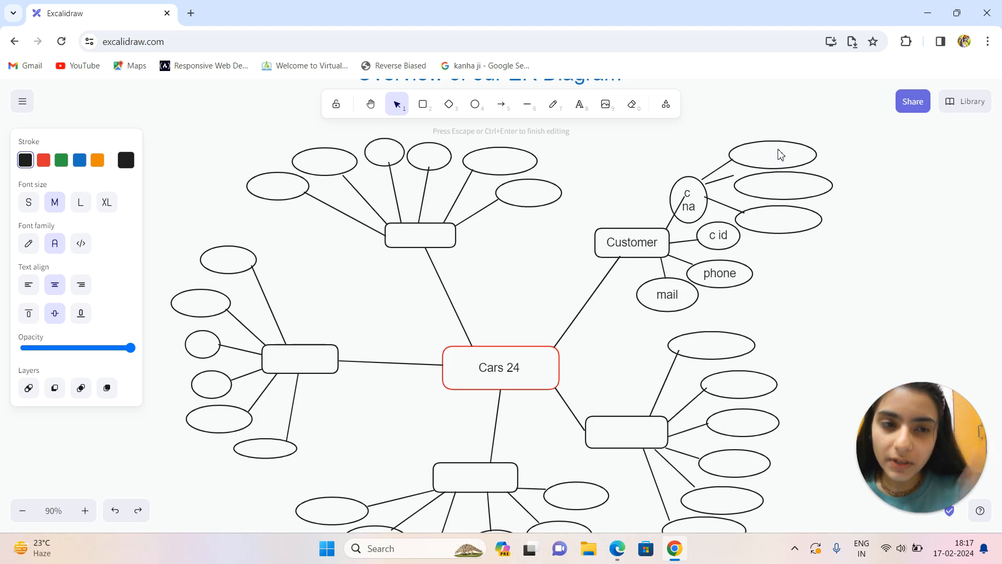
pyautogui.write('fir')
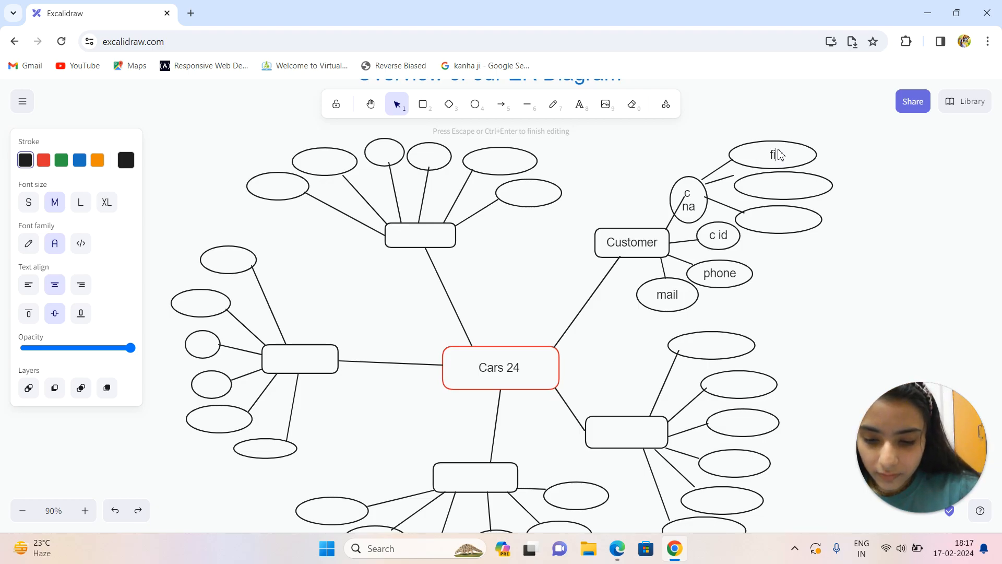
pyautogui.write('st')
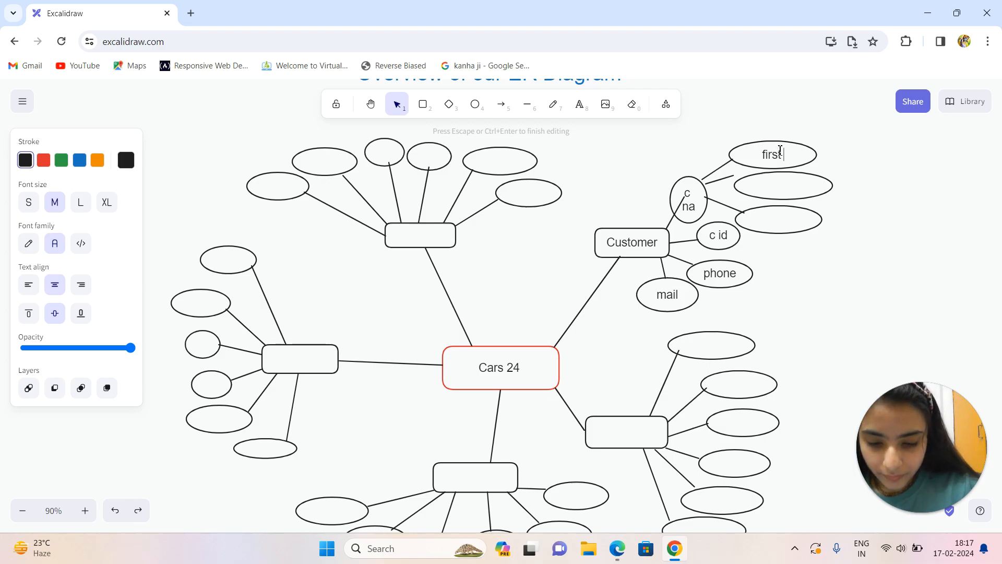
pyautogui.write(' name')
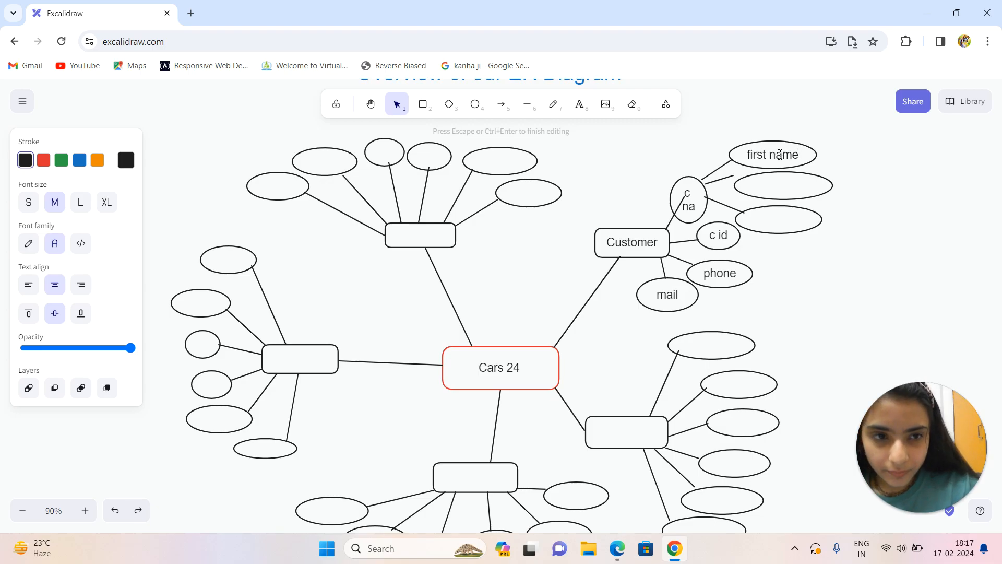
# Label the two remaining ellipses branching from "c na" as "middle na" and "last na".
pyautogui.doubleClick(785, 186)
pyautogui.write('middle na')
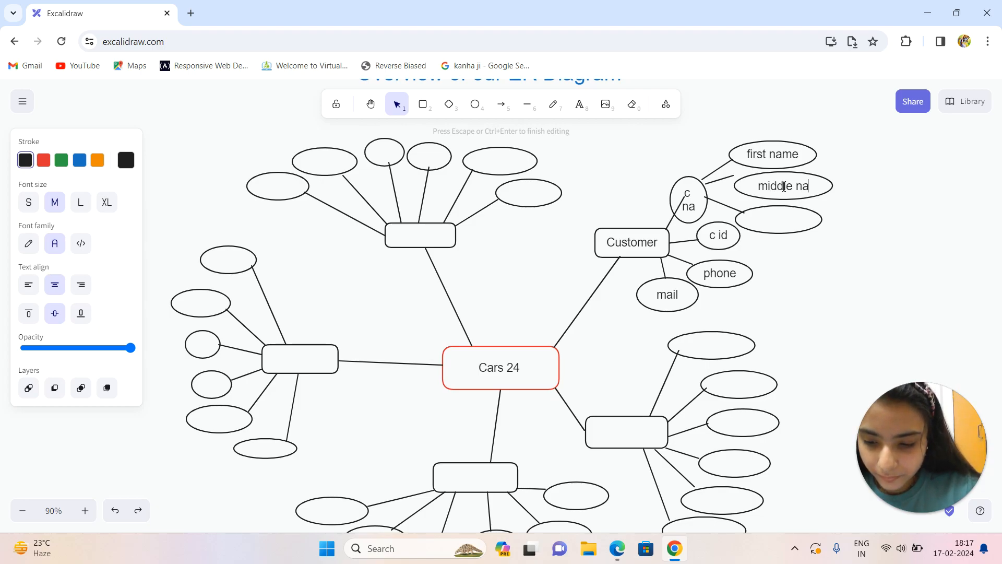
pyautogui.write('me')
pyautogui.press('BackSpace')
pyautogui.press('BackSpace')
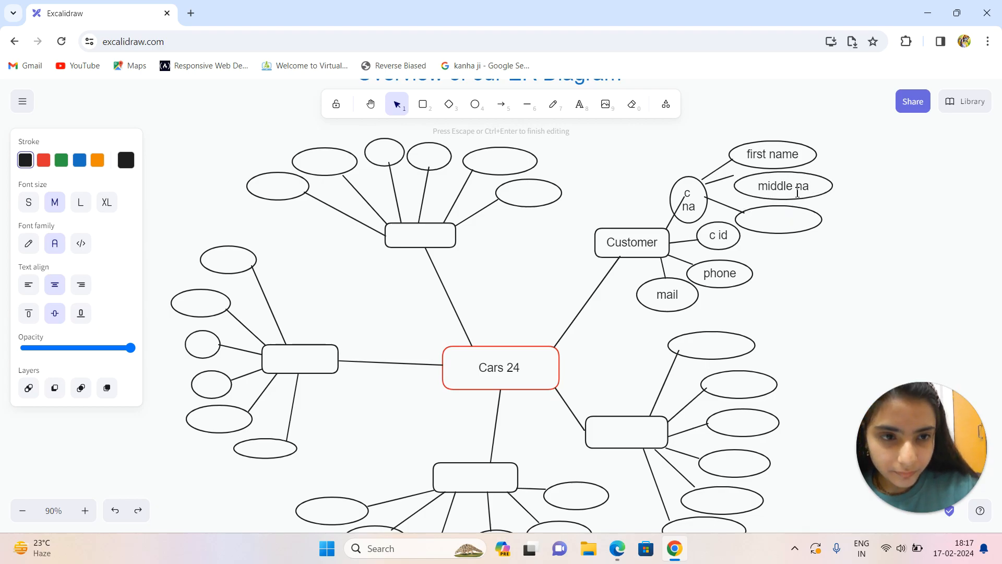
pyautogui.doubleClick(790, 226)
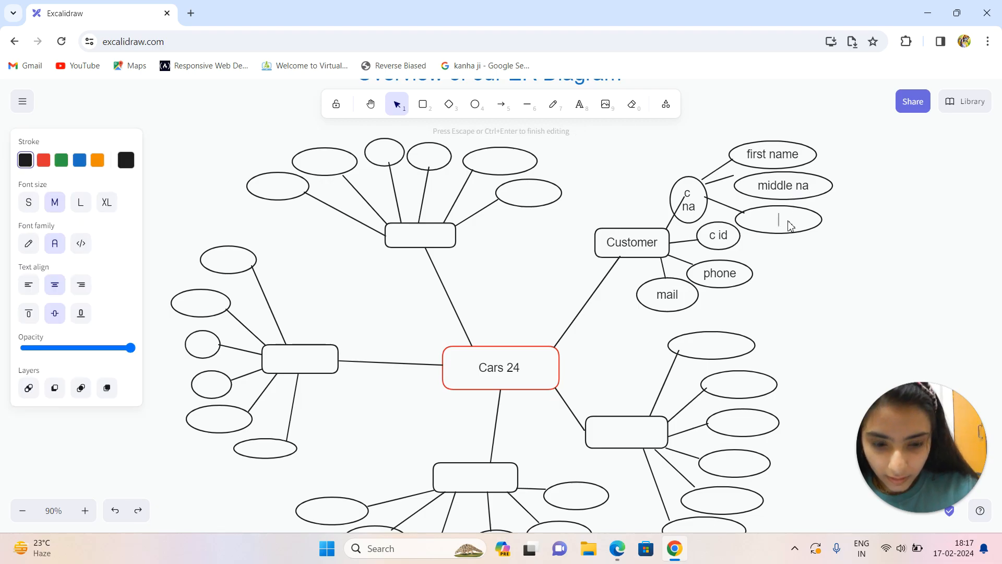
pyautogui.write('last na')
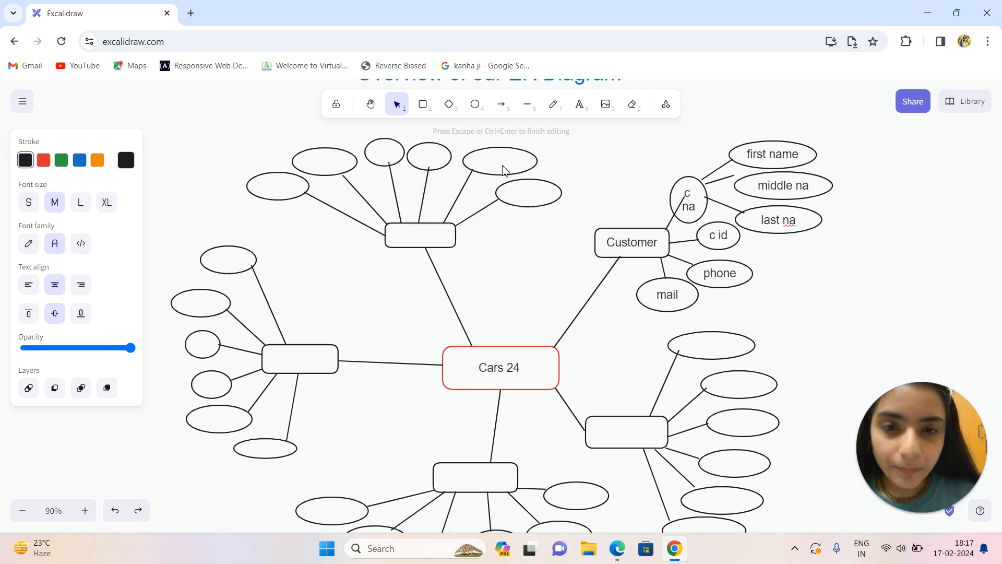
pyautogui.click(615, 439)
pyautogui.doubleClick(617, 439)
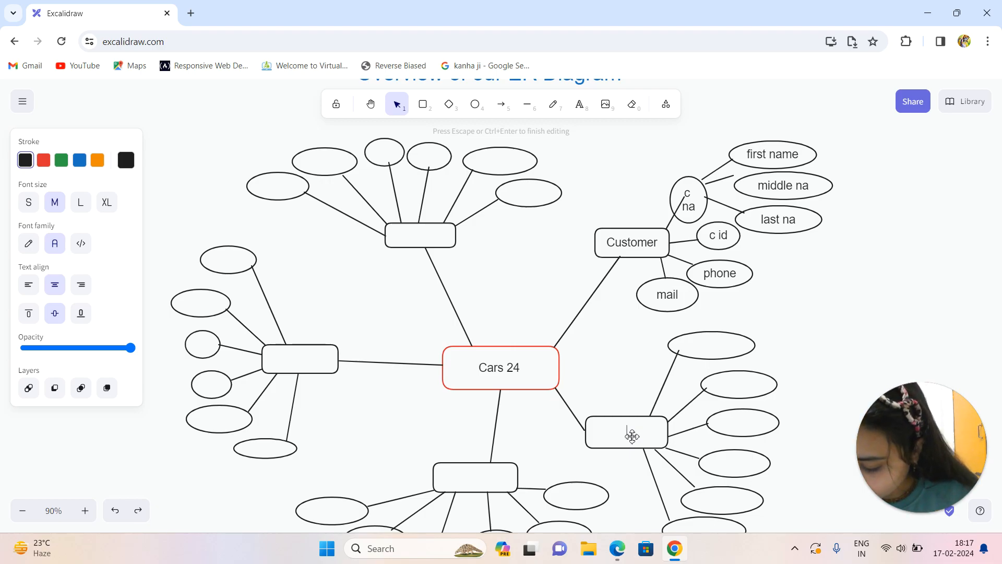
pyautogui.press('Escape')
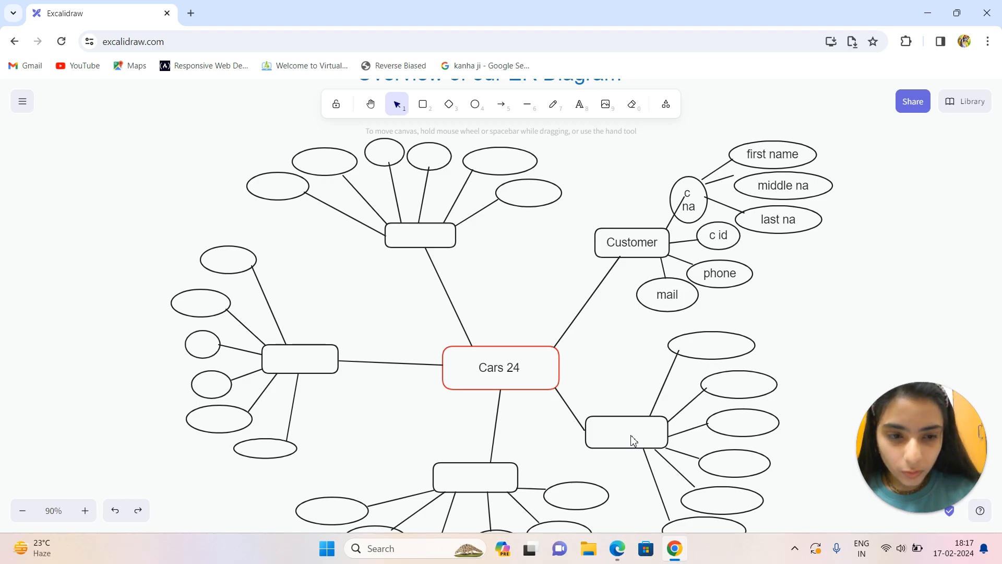
pyautogui.press('4')
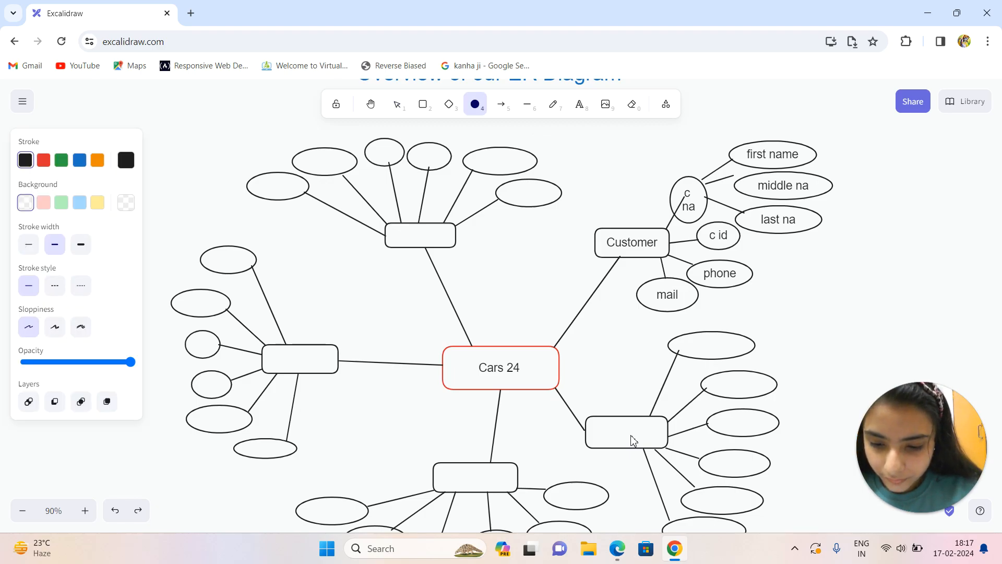
pyautogui.press('2')
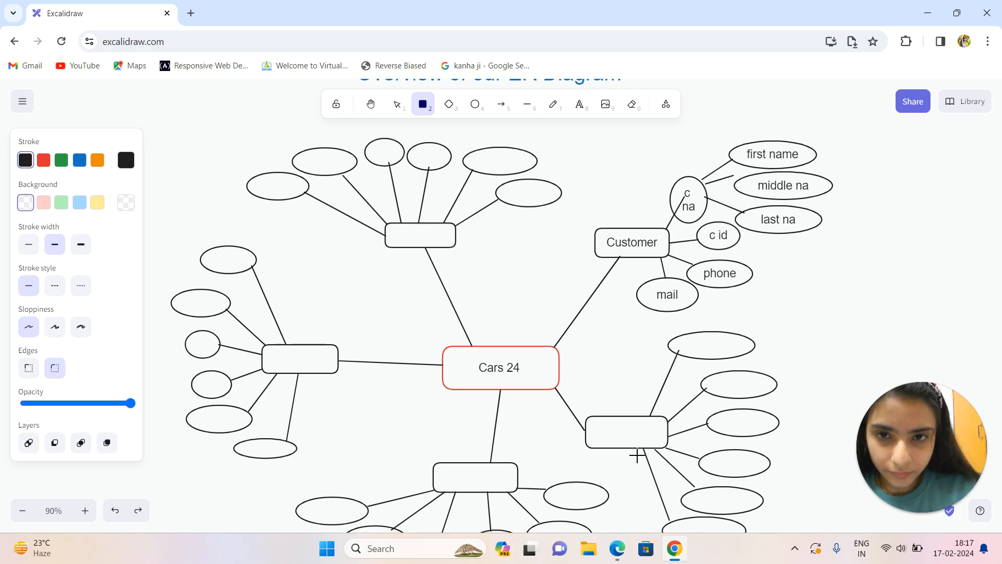
pyautogui.click(398, 106)
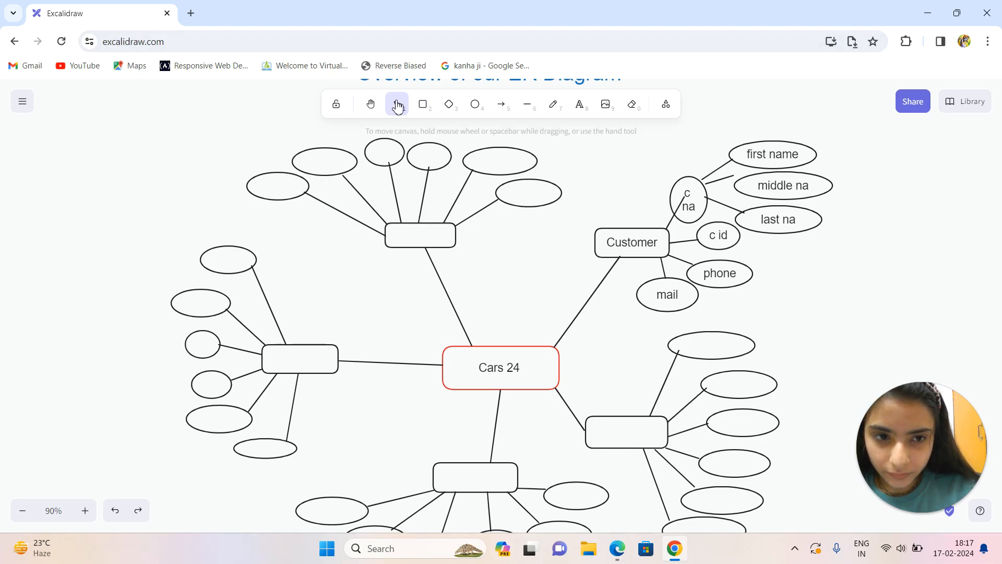
# Label the empty entity box to the lower right of Cars 24 "owner" and its uppermost attribute ellipse "owner na".
pyautogui.doubleClick(603, 438)
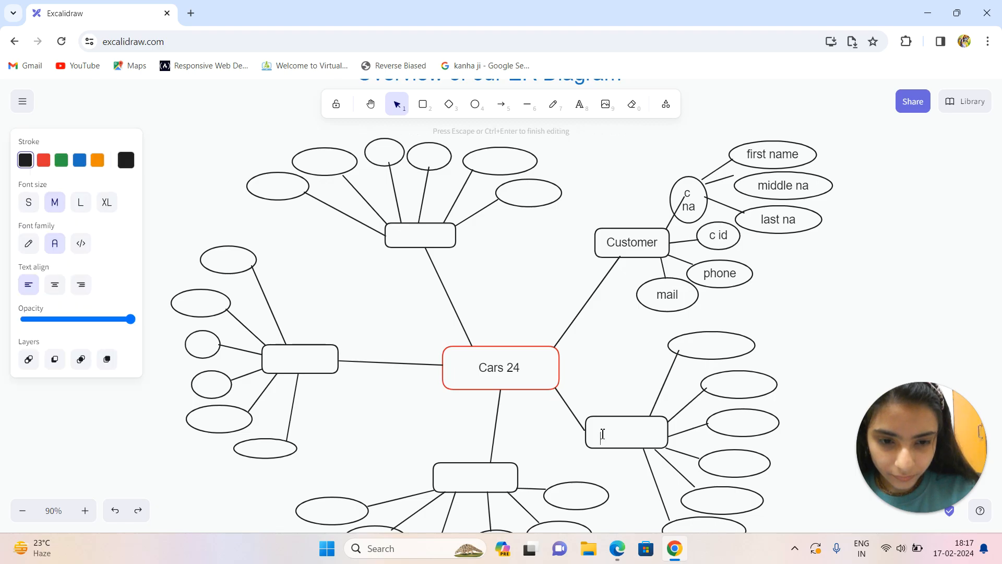
pyautogui.write('owner')
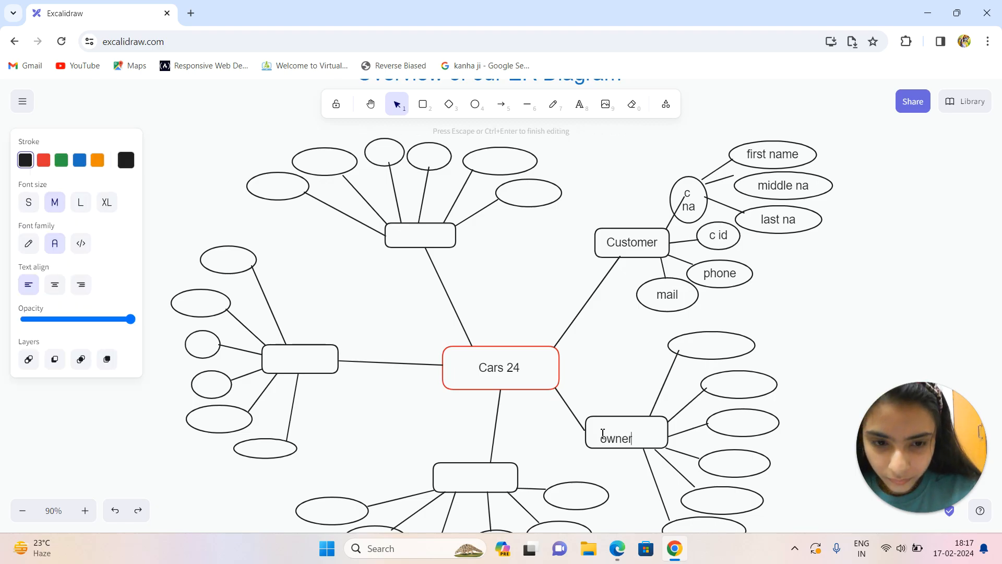
pyautogui.doubleClick(701, 345)
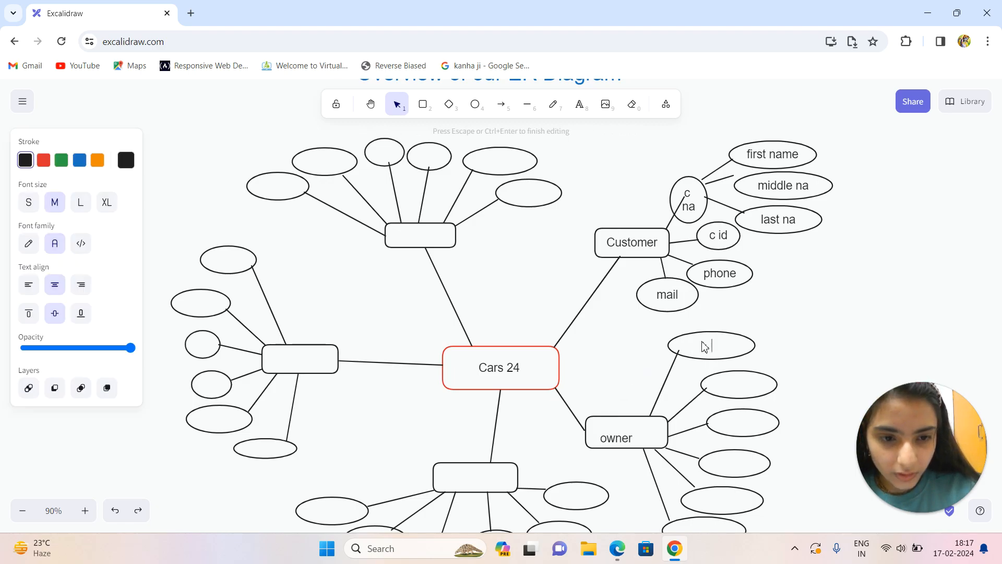
pyautogui.write('owne')
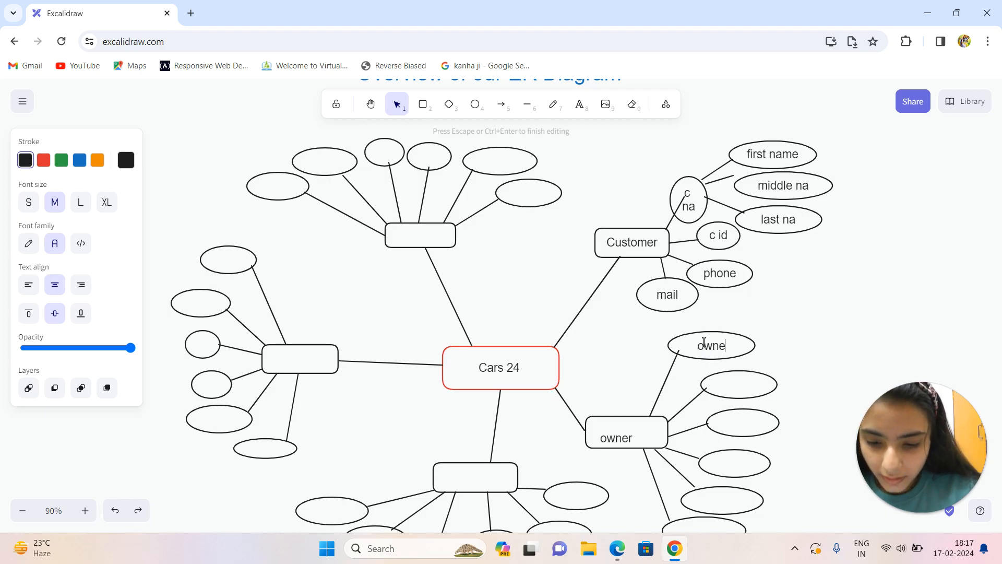
pyautogui.write('r na')
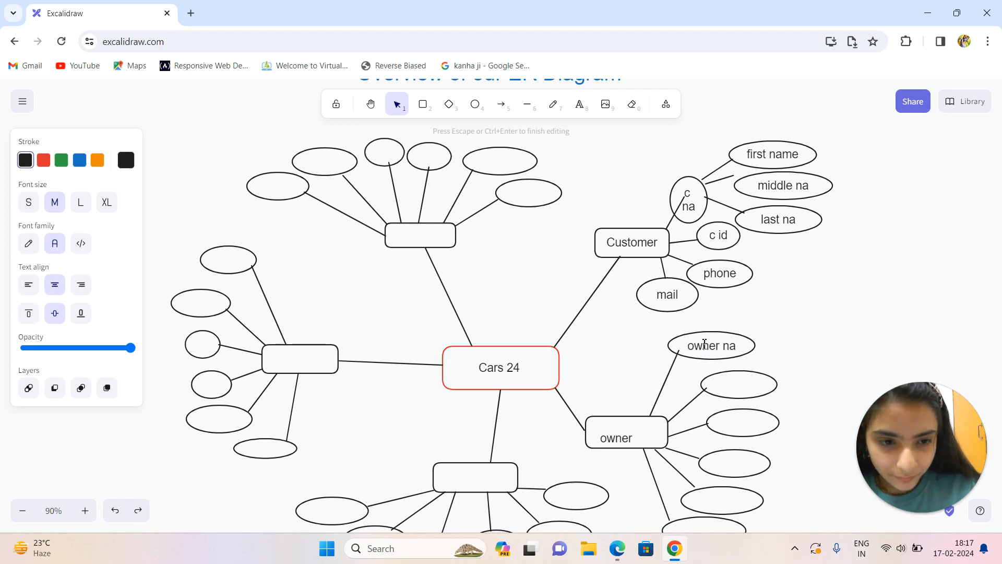
# Label the second owner attribute ellipse, directly below "owner na", as "owner ph".
pyautogui.click(729, 389)
pyautogui.doubleClick(729, 388)
pyautogui.write('owner p')
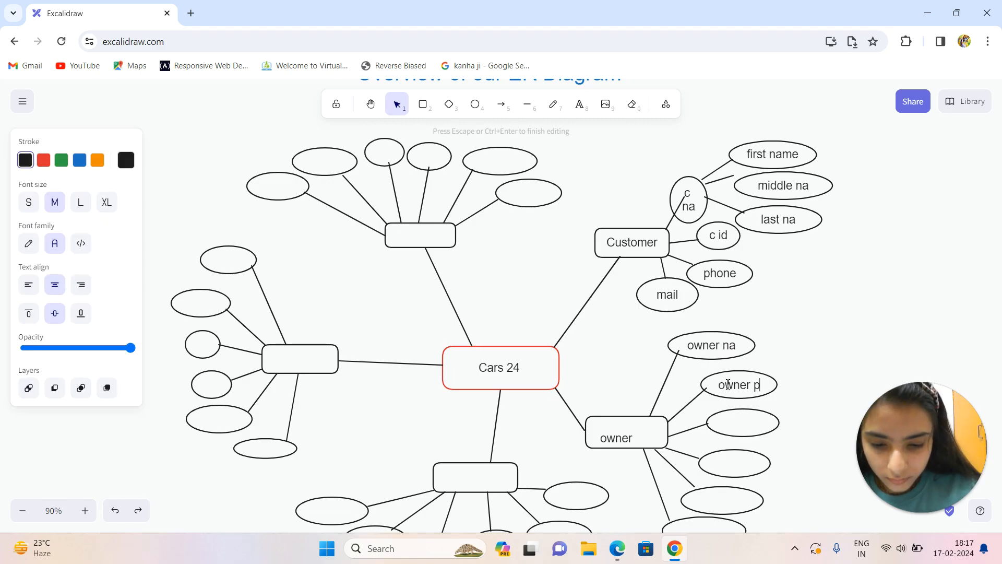
pyautogui.write('hone')
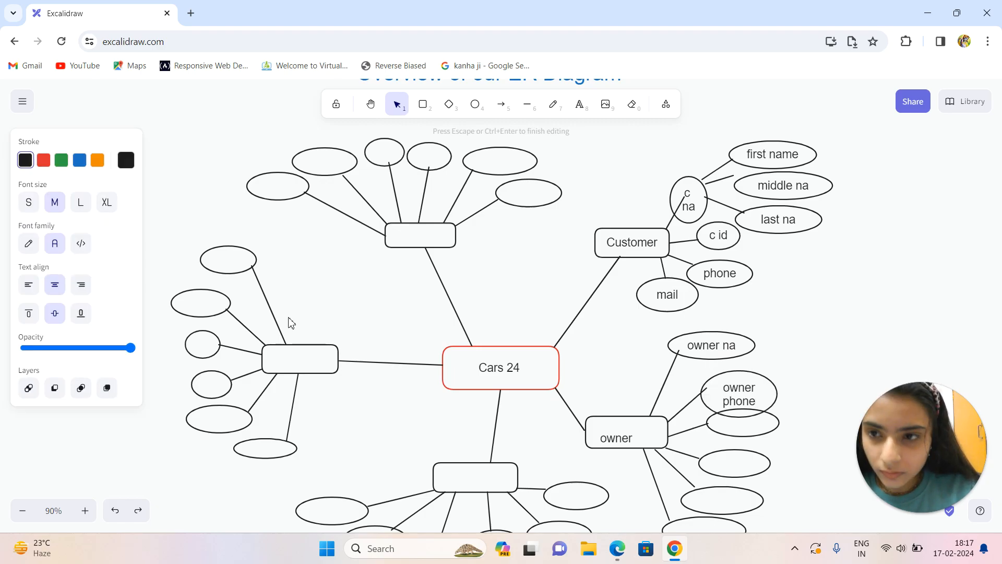
pyautogui.press('BackSpace')
pyautogui.press('BackSpace')
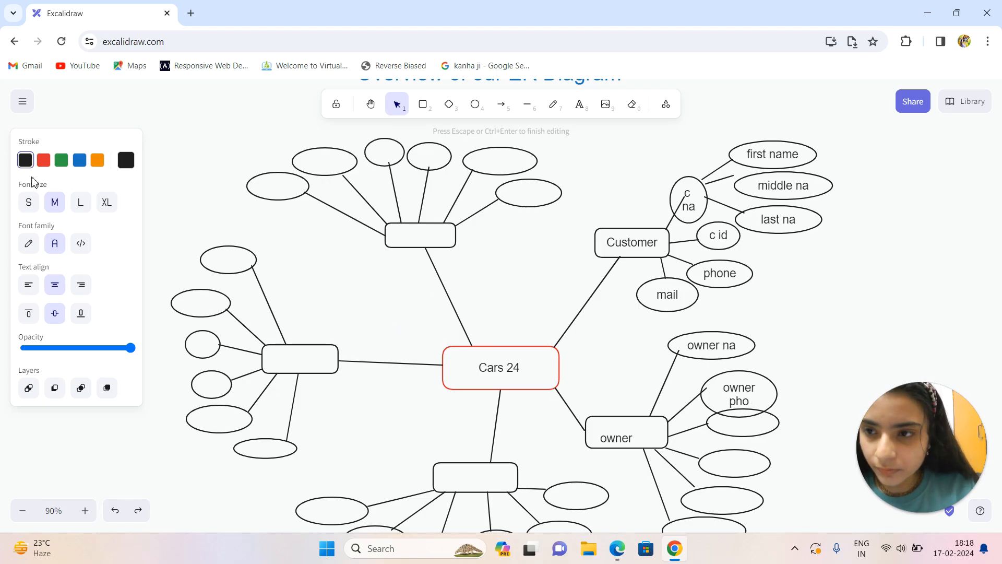
pyautogui.press('BackSpace')
pyautogui.press('Escape')
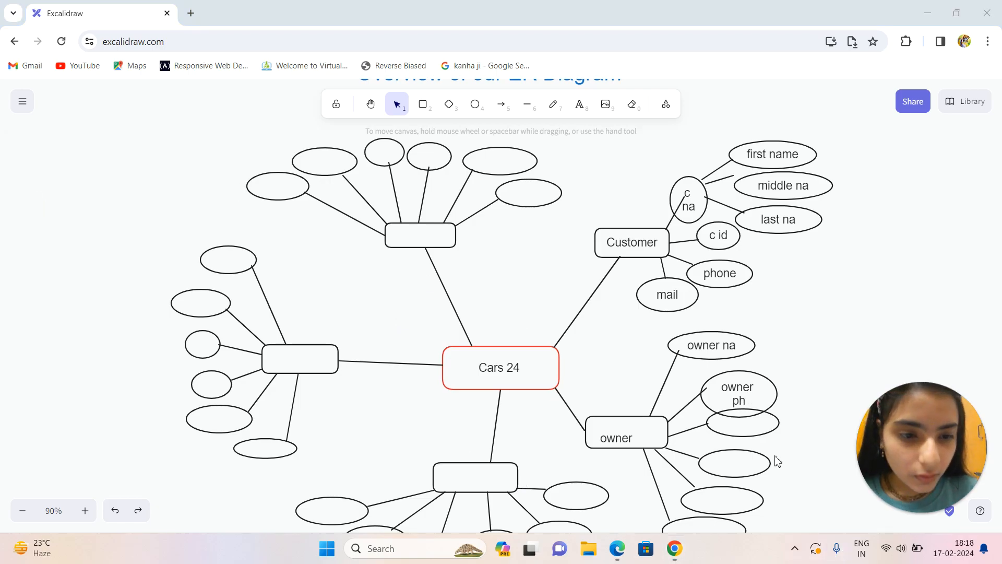
# Label the two owner attribute ellipses below "owner ph" as "owner m" and "o id", from top to bottom.
pyautogui.doubleClick(745, 427)
pyautogui.write('owner m')
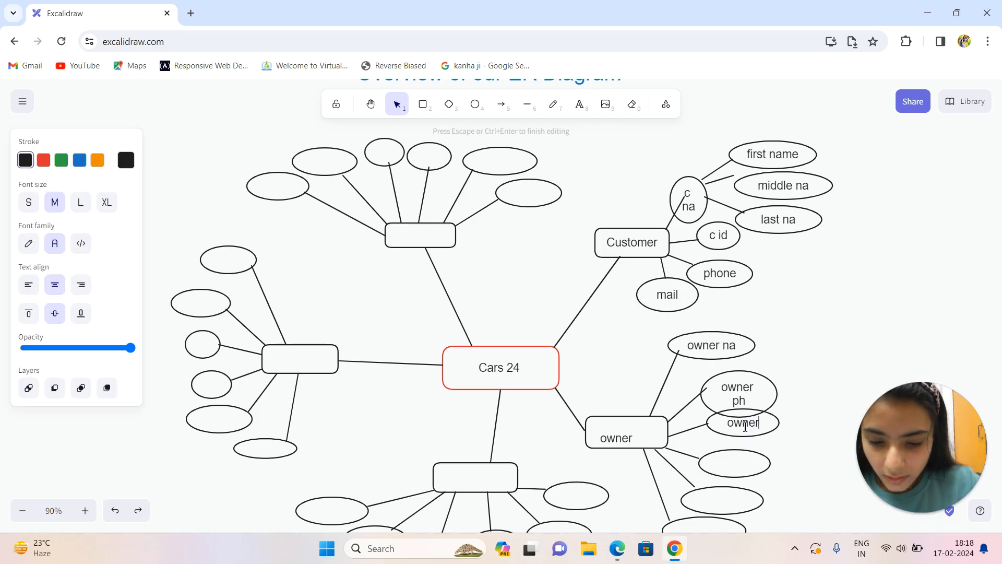
pyautogui.click(743, 466)
pyautogui.doubleClick(744, 466)
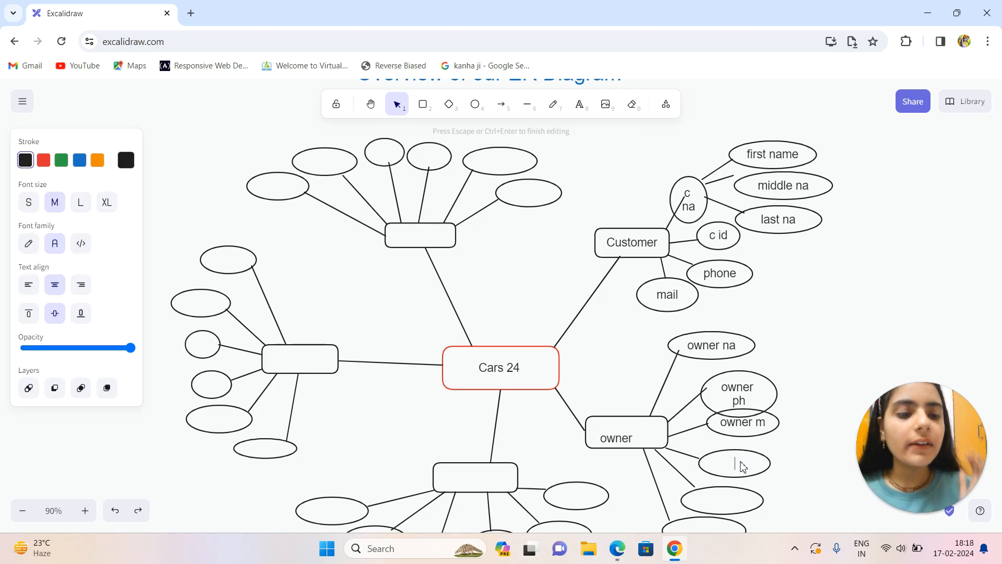
pyautogui.write('o id')
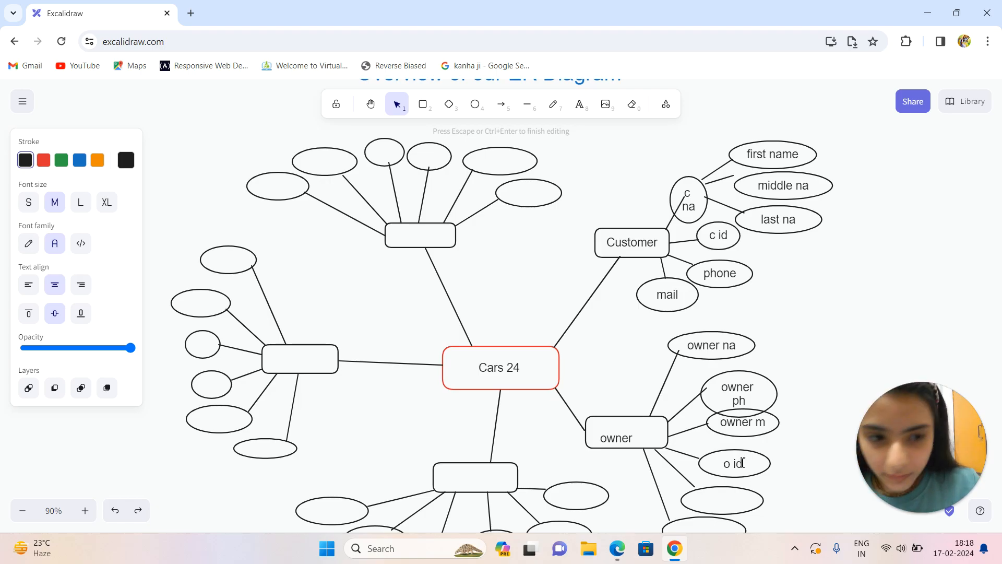
# Label the two lowest owner attribute ellipses "address" and "car id", from top to bottom.
pyautogui.doubleClick(724, 500)
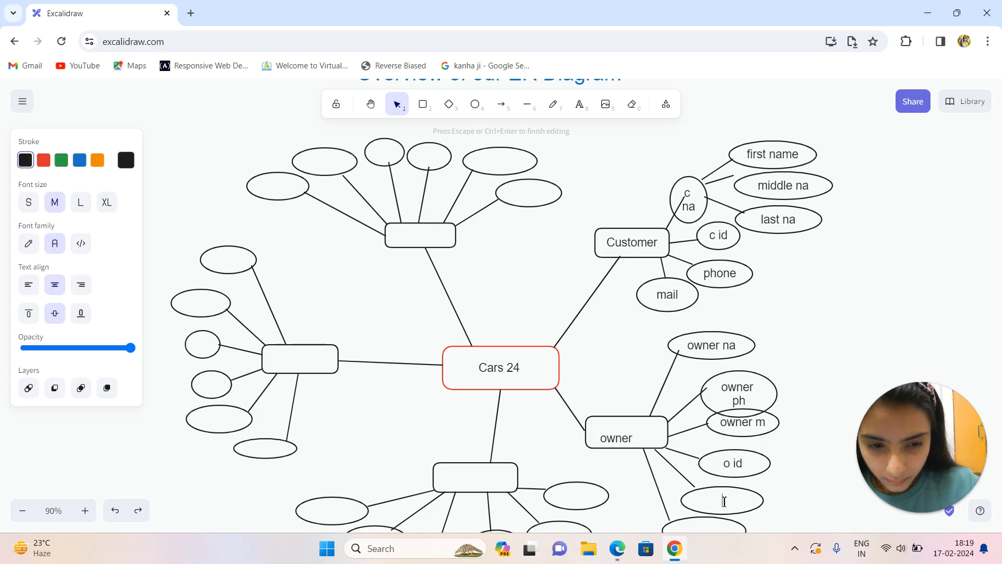
pyautogui.write('address')
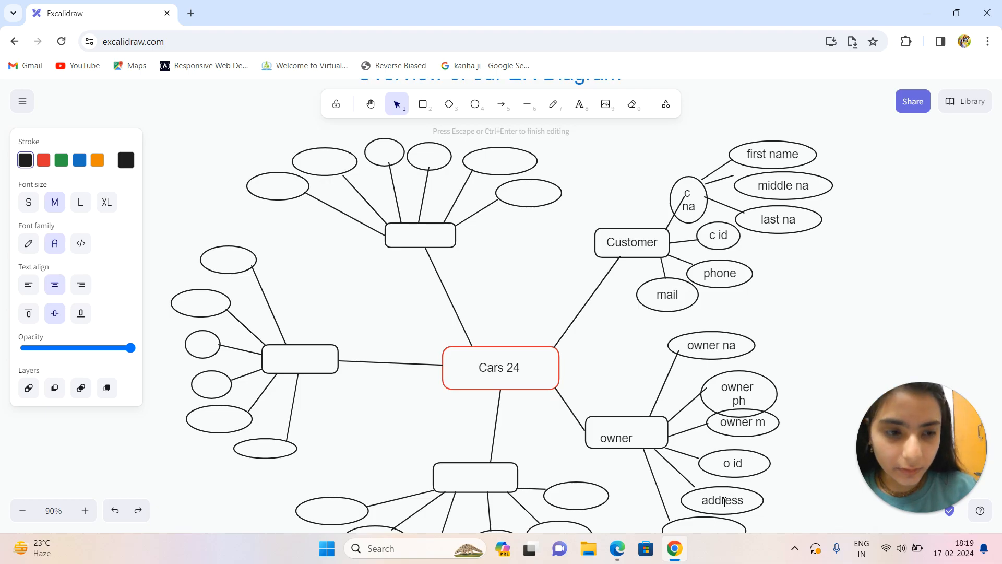
pyautogui.click(371, 103)
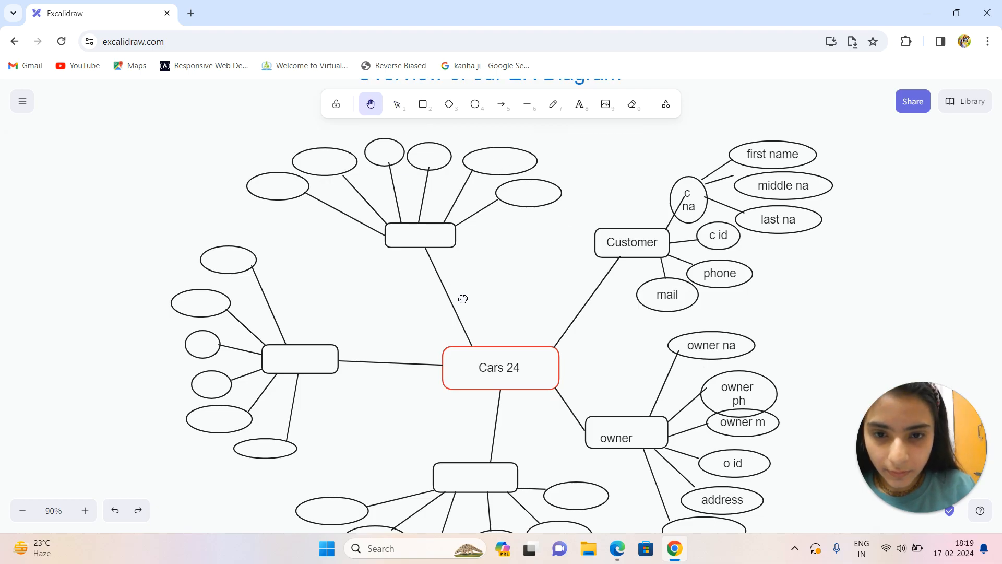
pyautogui.scroll(-3, 463, 299)
pyautogui.scroll(-1, 503, 320)
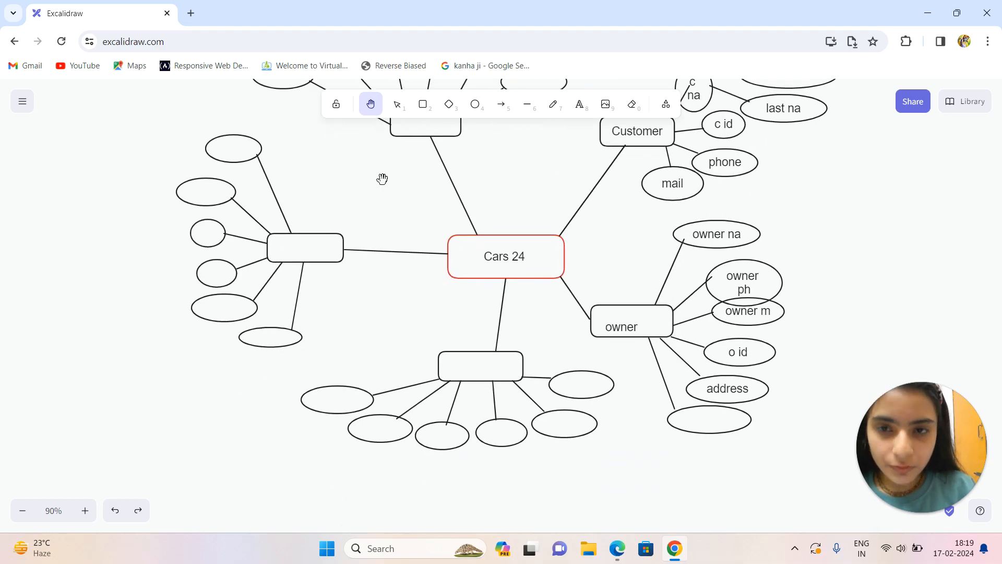
pyautogui.click(398, 105)
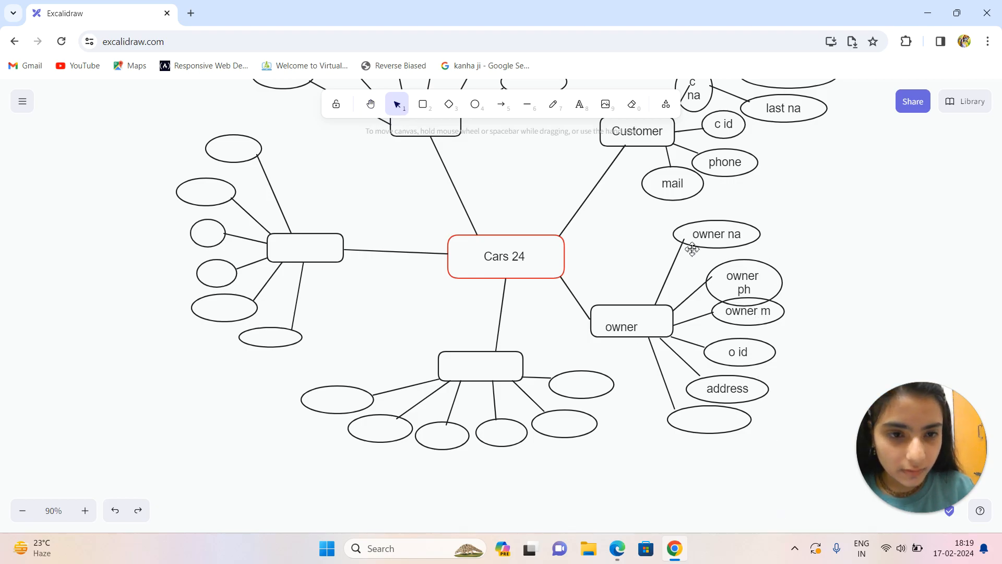
pyautogui.doubleClick(701, 425)
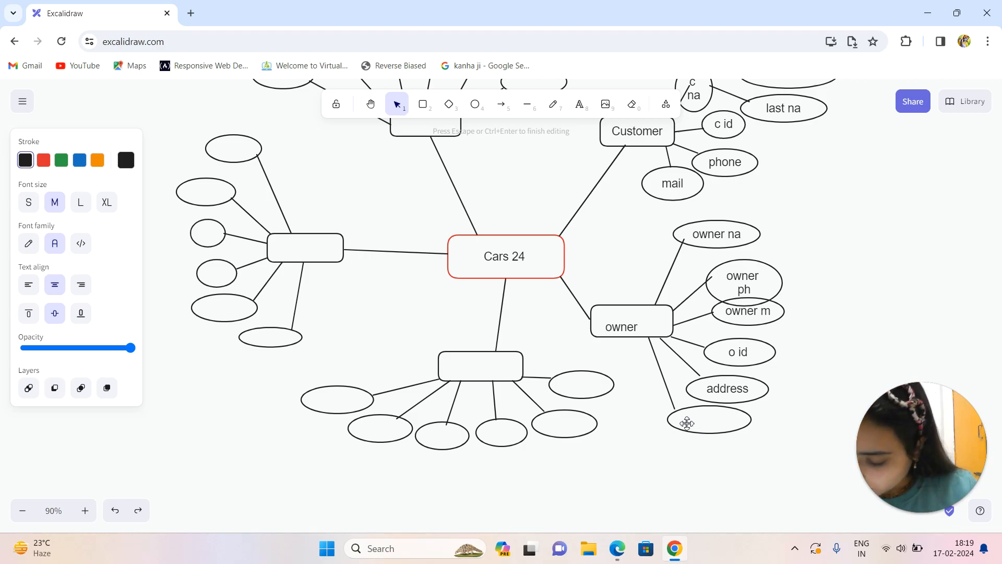
pyautogui.click(690, 424)
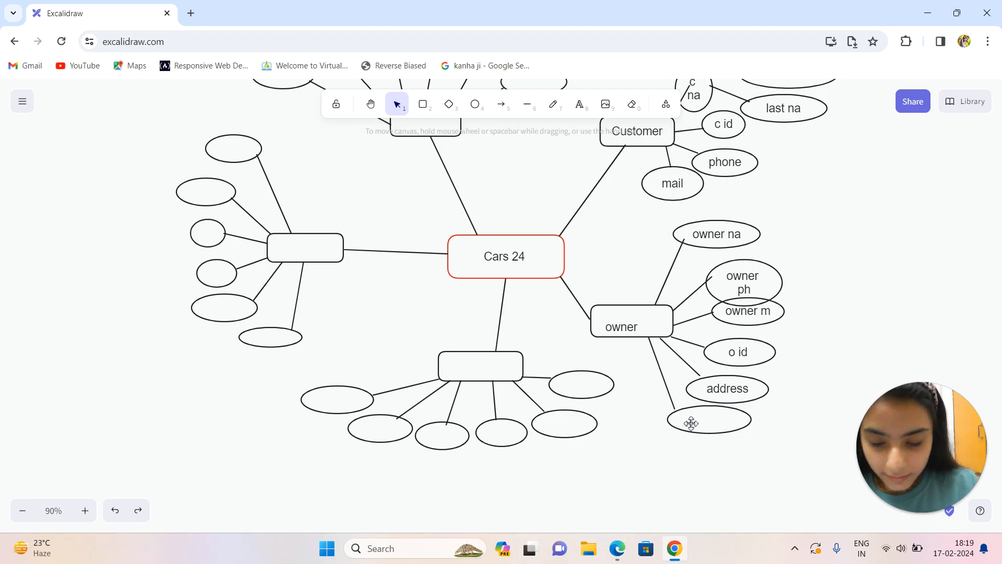
pyautogui.doubleClick(692, 426)
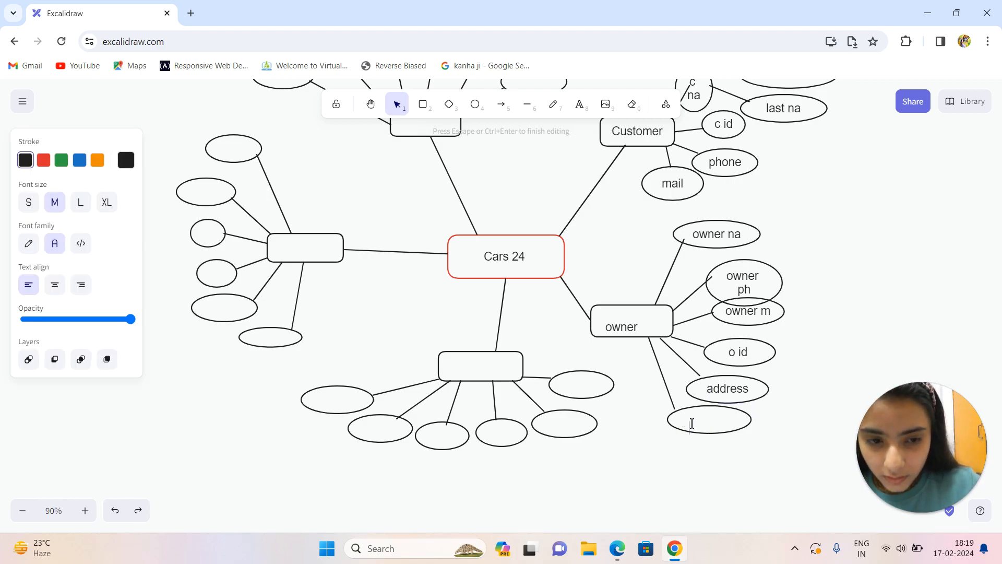
pyautogui.write('car id')
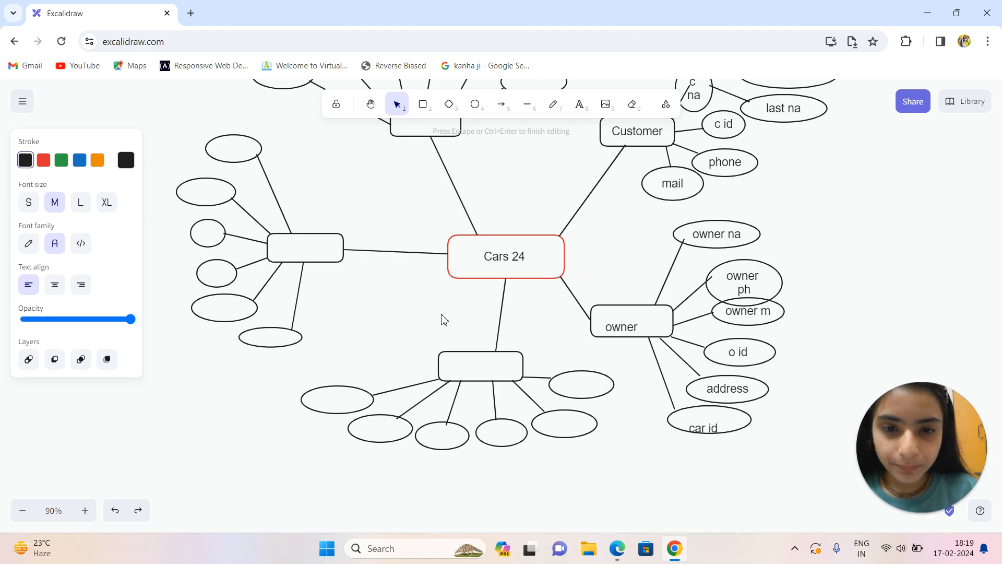
# Label the entity box directly below Cars 24 "transaction" and its leftmost attribute ellipse "t id".
pyautogui.doubleClick(481, 368)
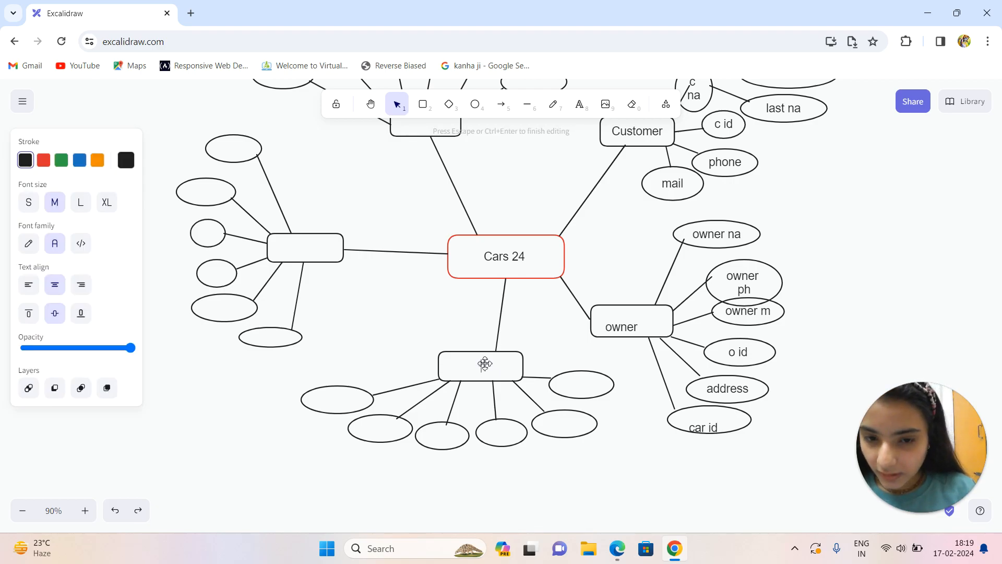
pyautogui.write('tran')
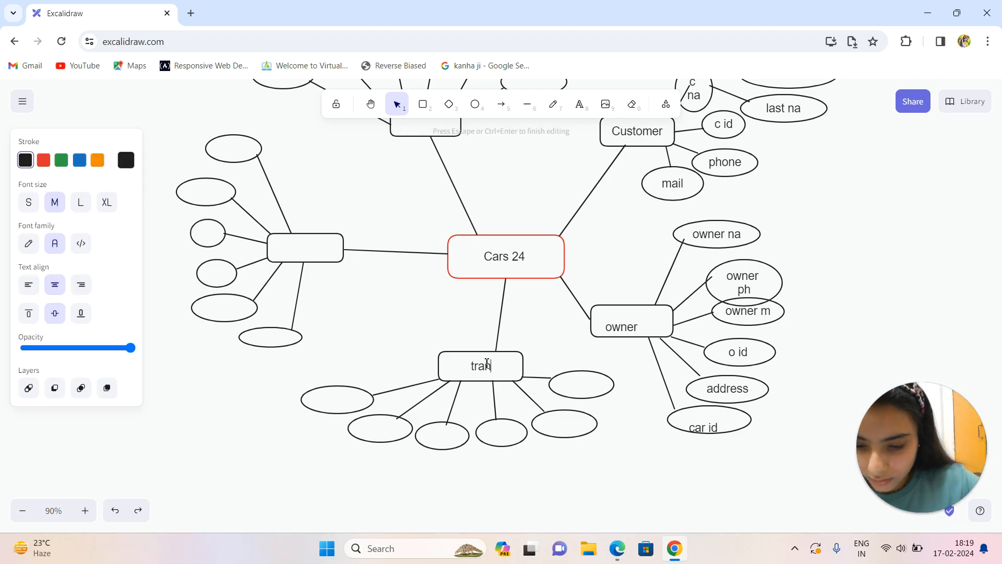
pyautogui.write('saction')
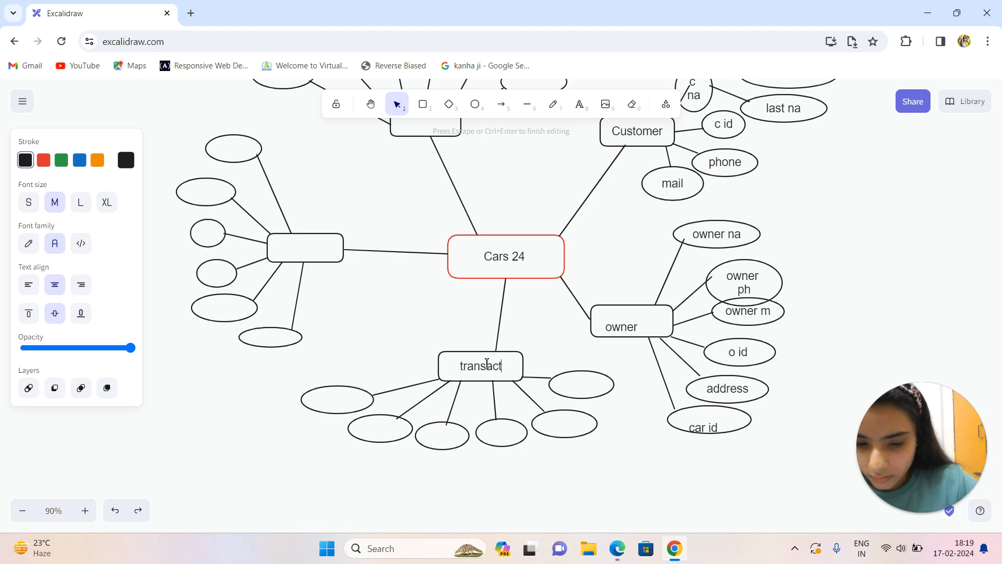
pyautogui.doubleClick(336, 401)
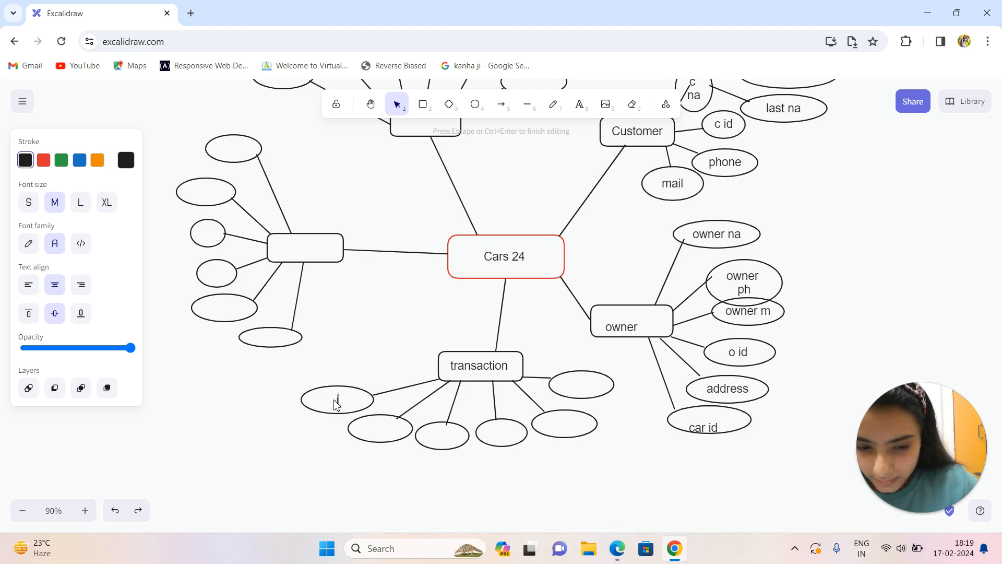
pyautogui.write('t id')
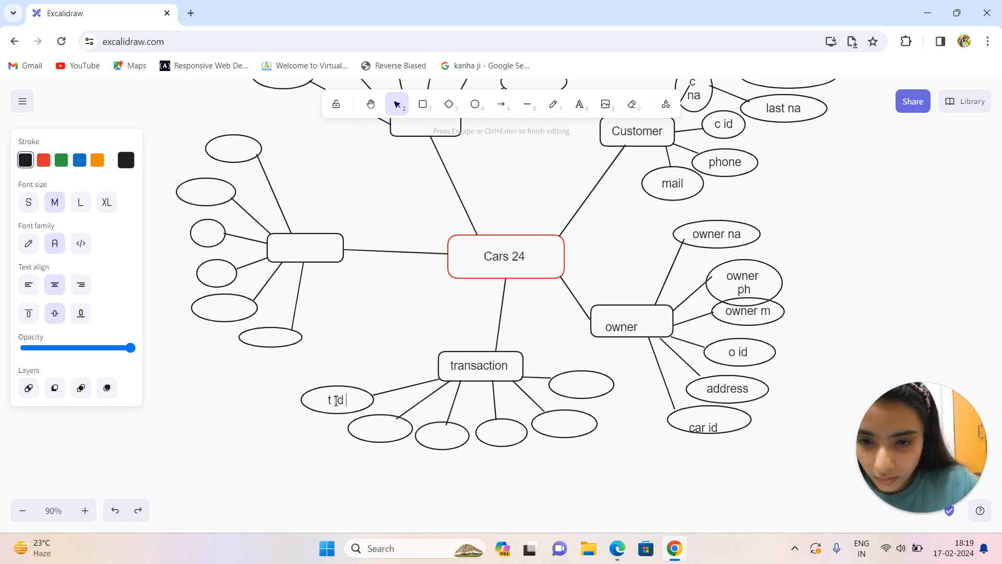
# Label the second and third transaction attribute ellipses from the left "due date" and "date".
pyautogui.doubleClick(374, 429)
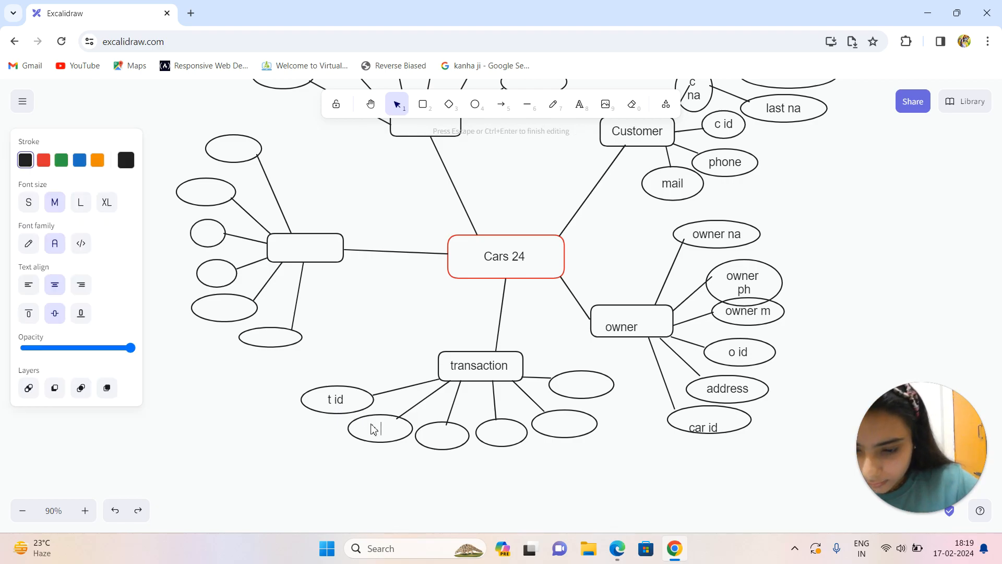
pyautogui.write('due ')
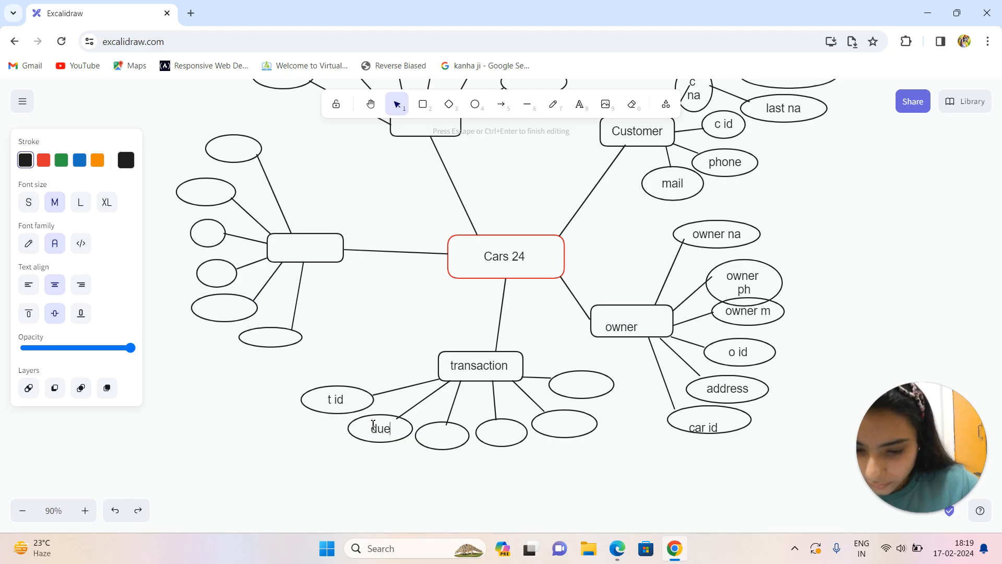
pyautogui.write('date')
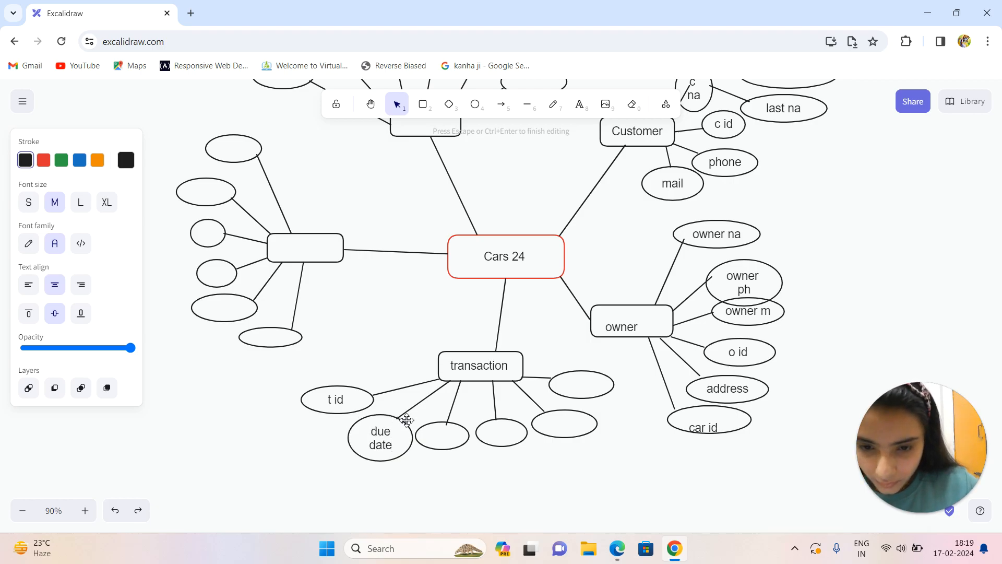
pyautogui.doubleClick(444, 443)
pyautogui.write('date')
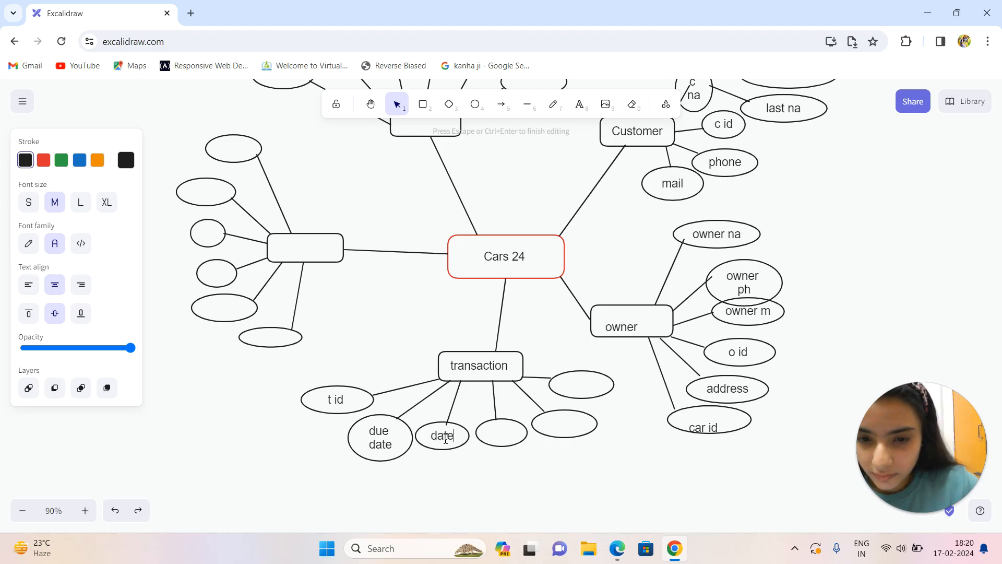
# Label the fourth transaction attribute ellipse from the left "total am".
pyautogui.click(506, 440)
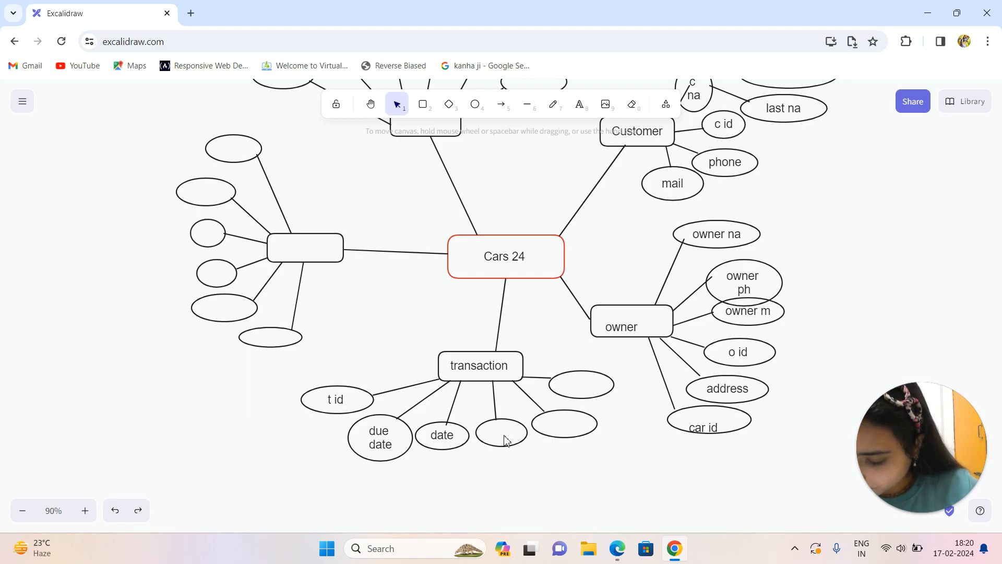
pyautogui.click(511, 432)
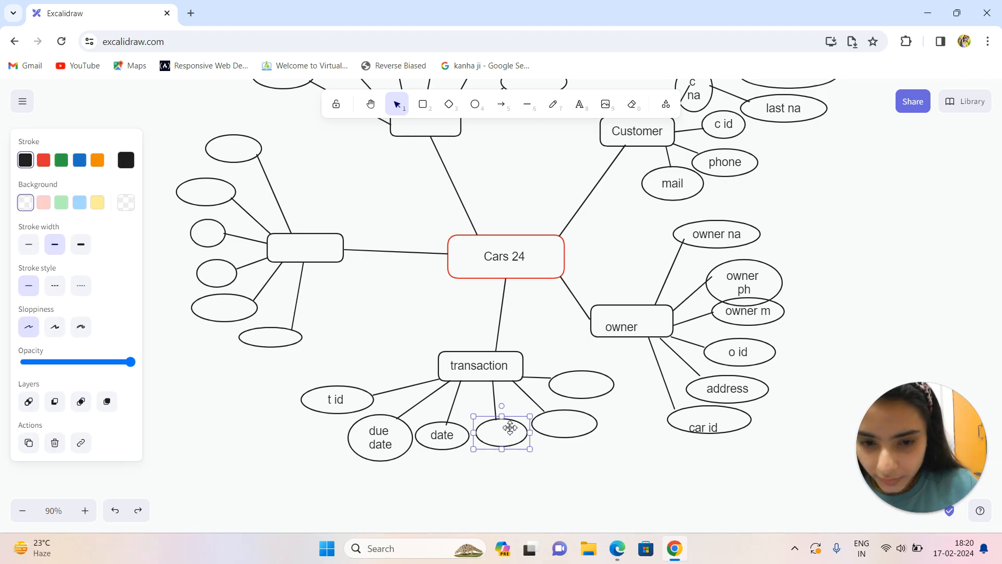
pyautogui.doubleClick(511, 432)
pyautogui.write('t')
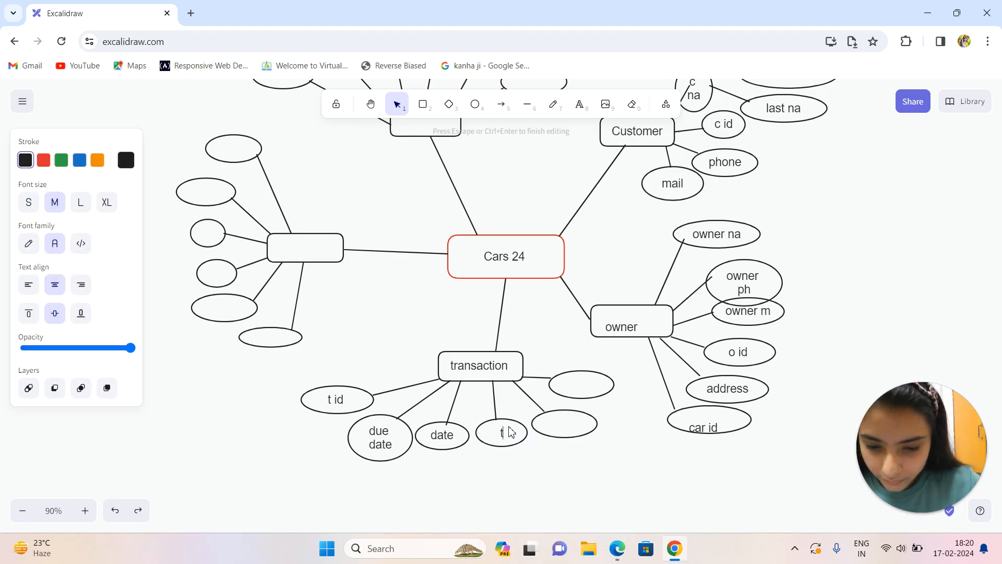
pyautogui.write('otal am')
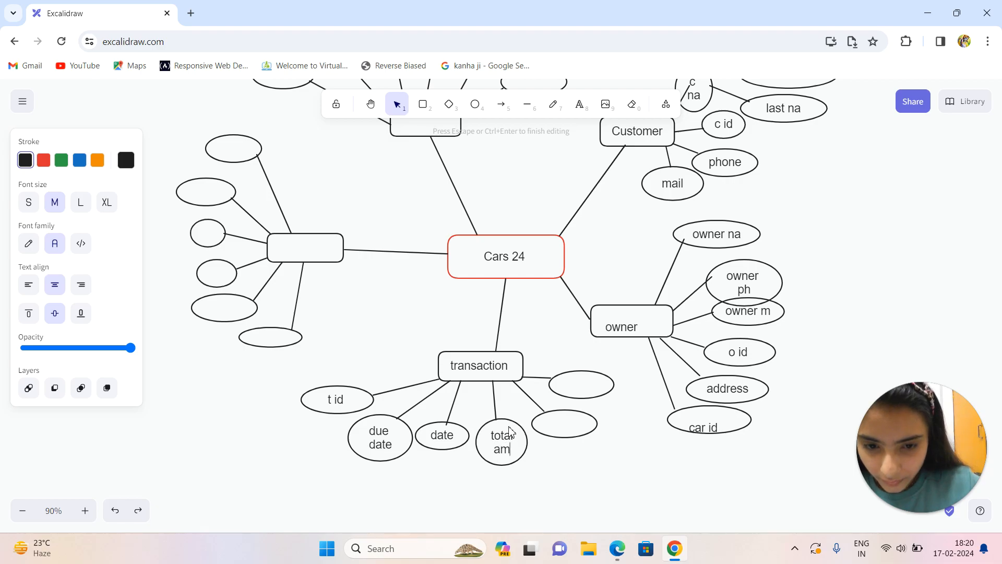
# Label the two remaining blank transaction attribute ellipses "c id" and "car id", from lower to upper.
pyautogui.doubleClick(557, 425)
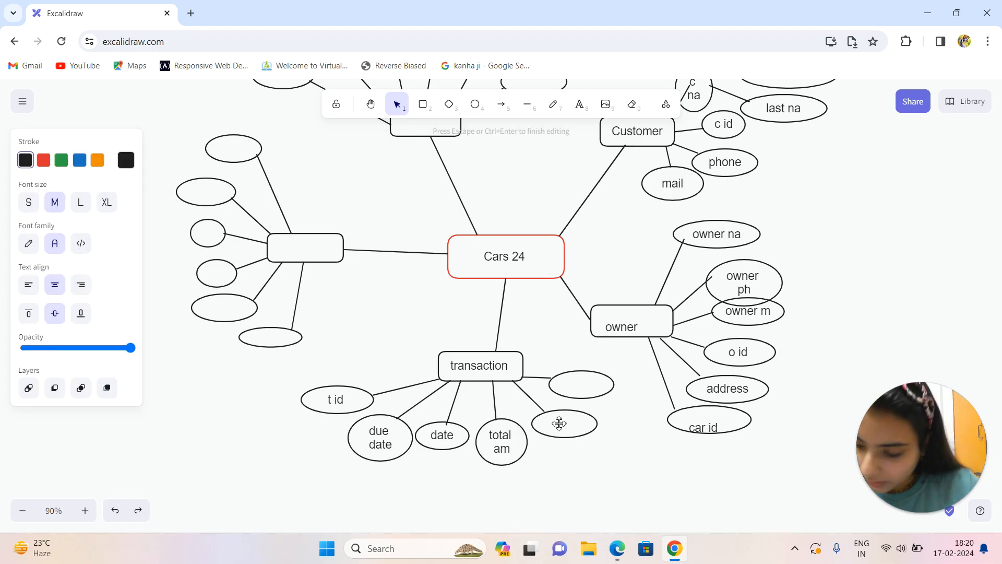
pyautogui.write('c id')
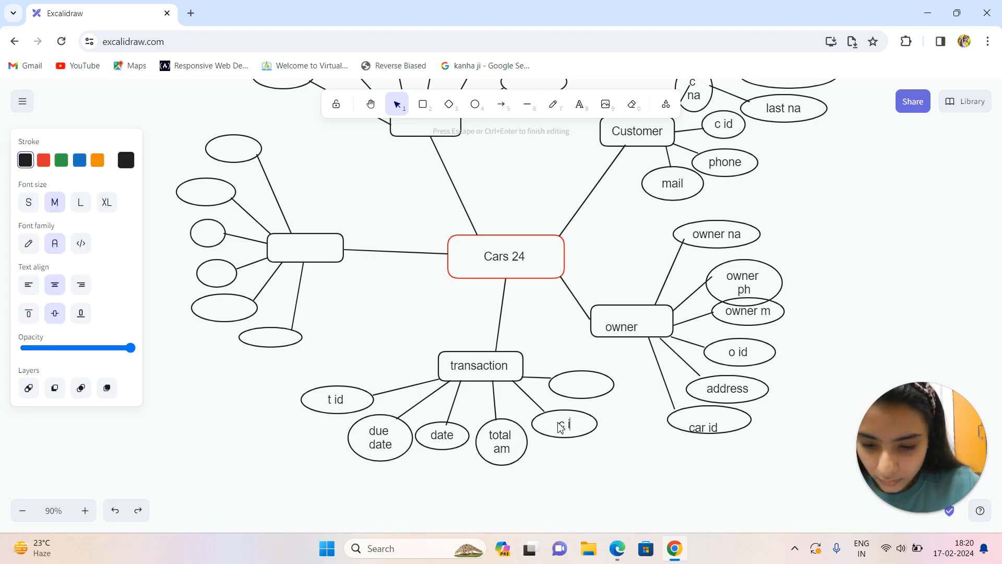
pyautogui.doubleClick(578, 390)
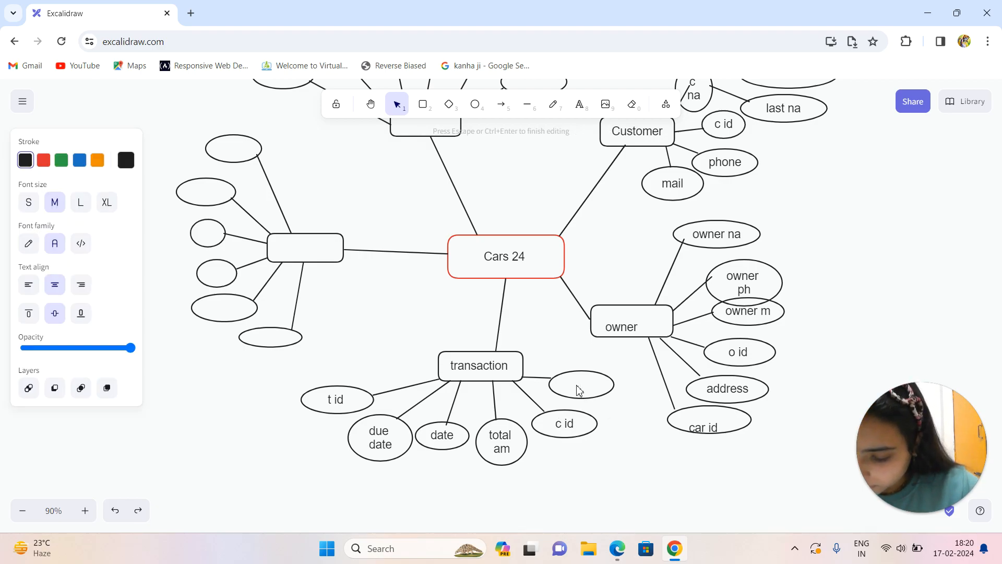
pyautogui.write('car id')
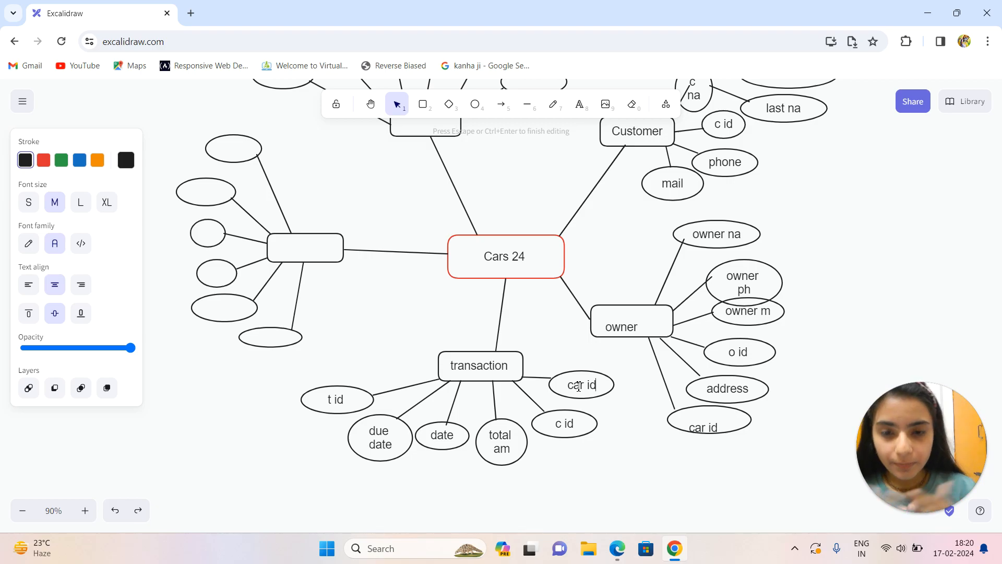
# Label the entity box directly left of Cars 24 "invoice" and its topmost attribute ellipse "i id".
pyautogui.doubleClick(306, 264)
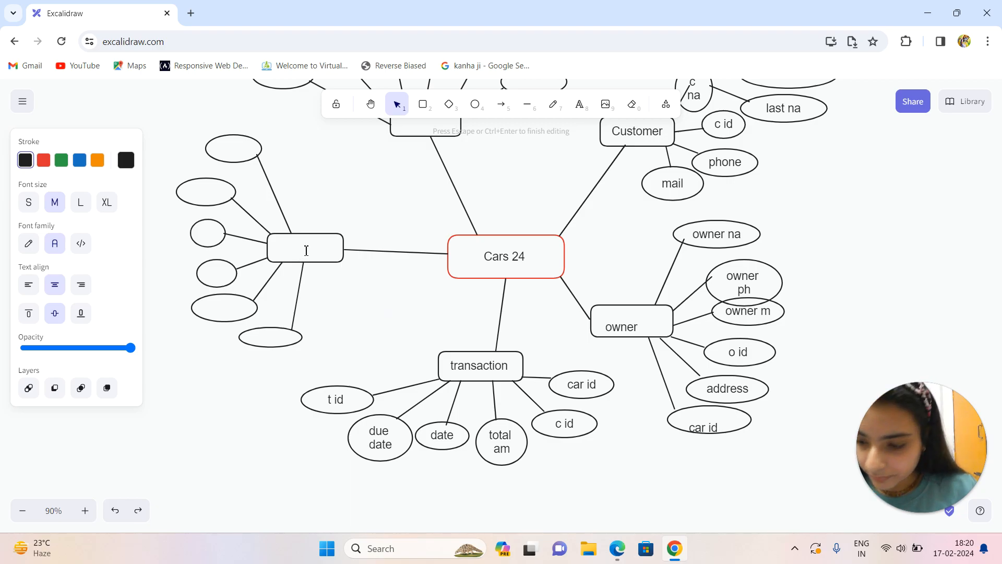
pyautogui.write('inv')
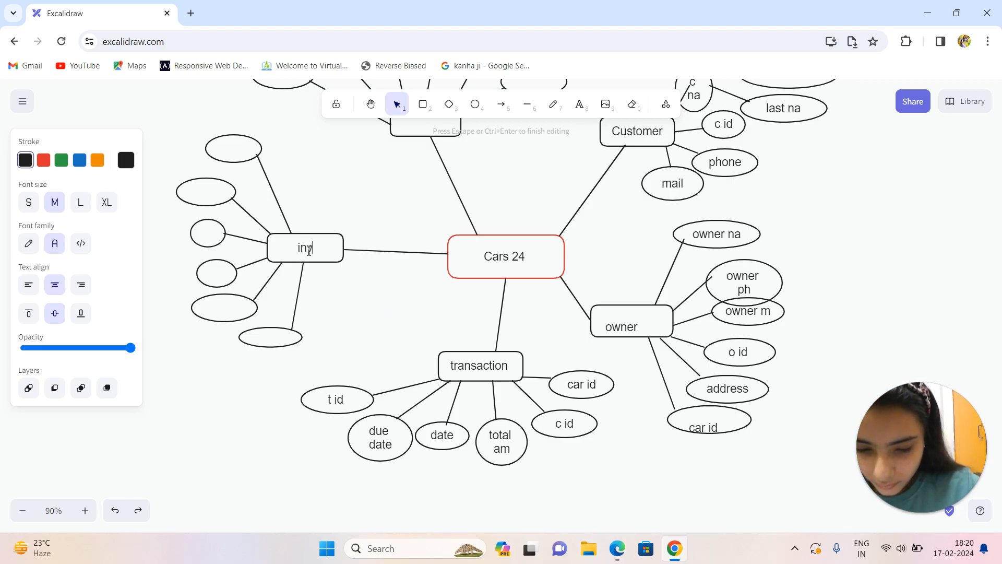
pyautogui.write('oice')
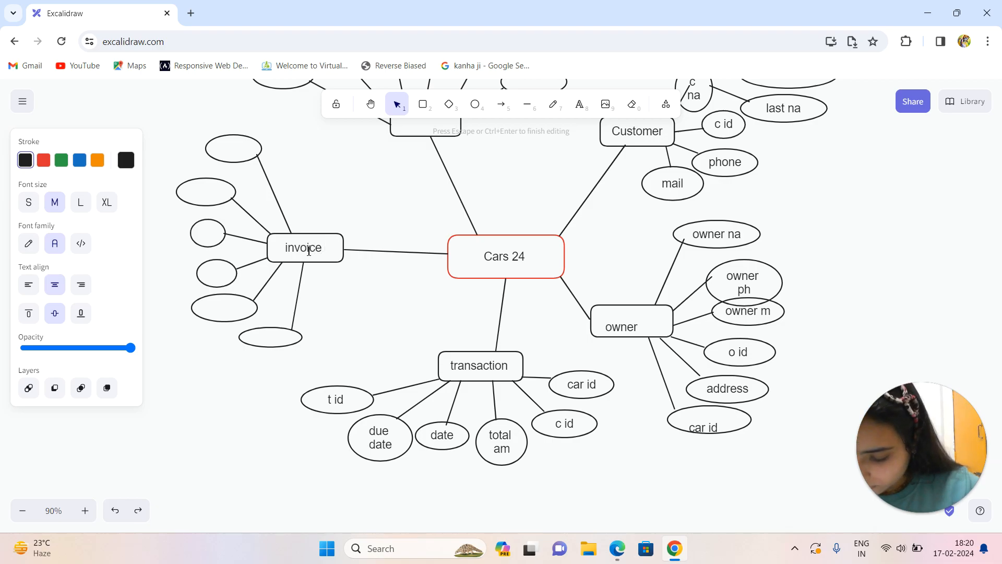
pyautogui.click(228, 148)
pyautogui.doubleClick(228, 149)
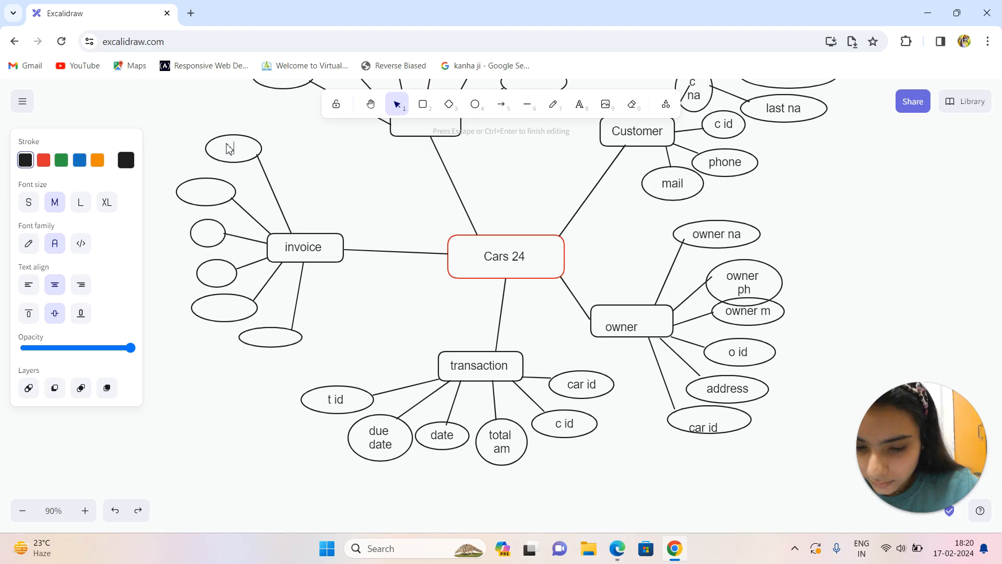
pyautogui.write('i id')
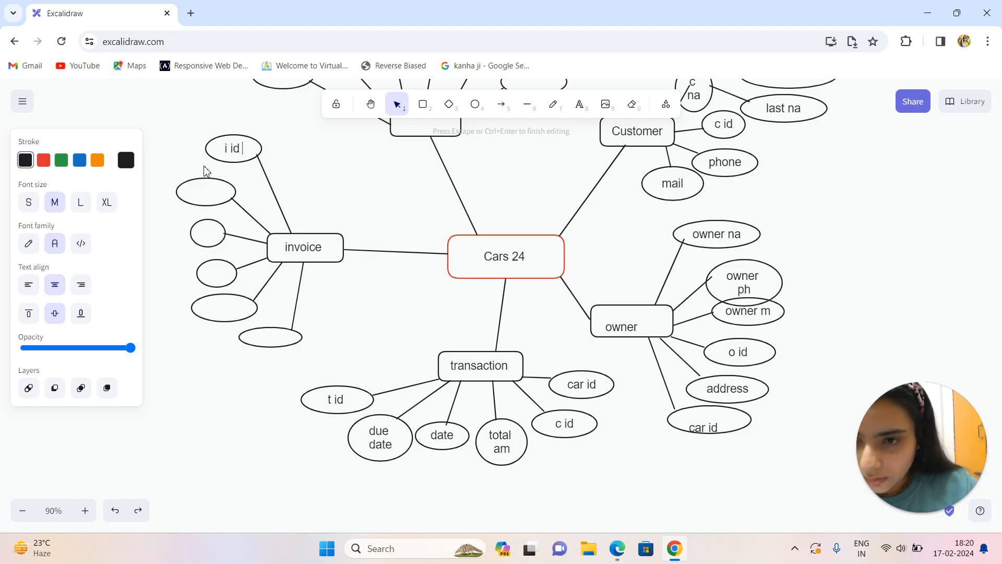
# Label the second and third invoice attribute ellipses from the top "s id" and "car id".
pyautogui.doubleClick(217, 194)
pyautogui.write('s id')
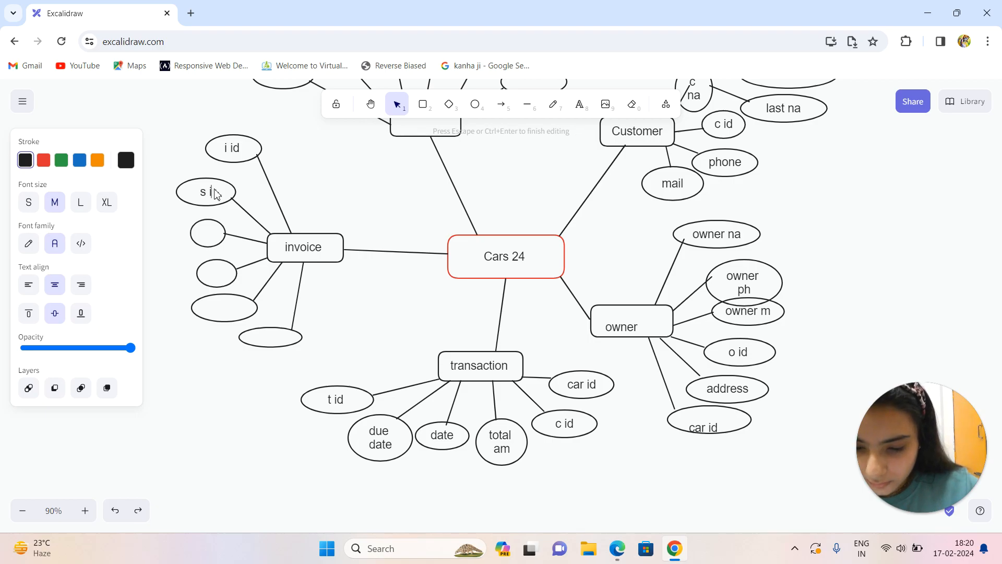
pyautogui.doubleClick(214, 240)
pyautogui.write('car')
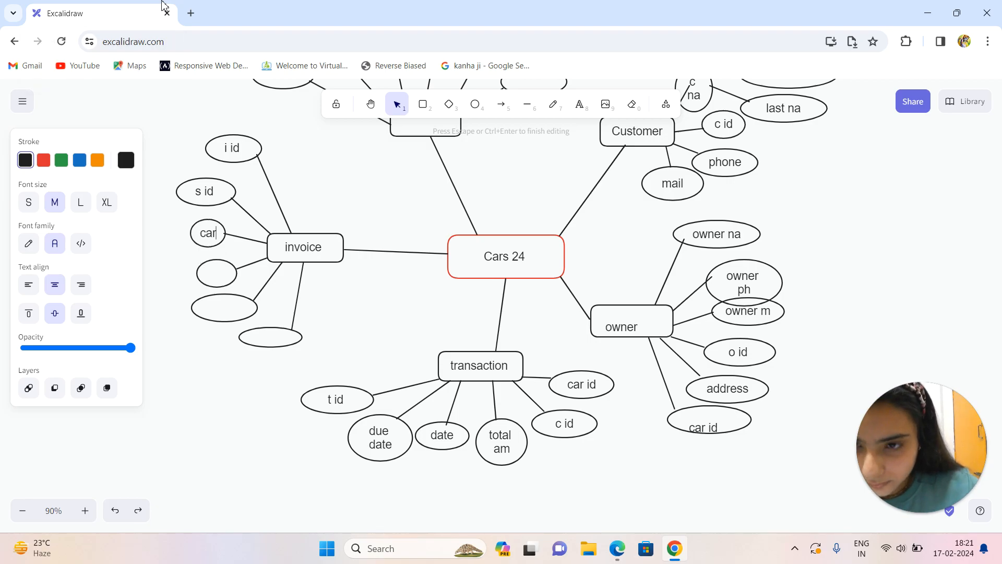
pyautogui.write(' id')
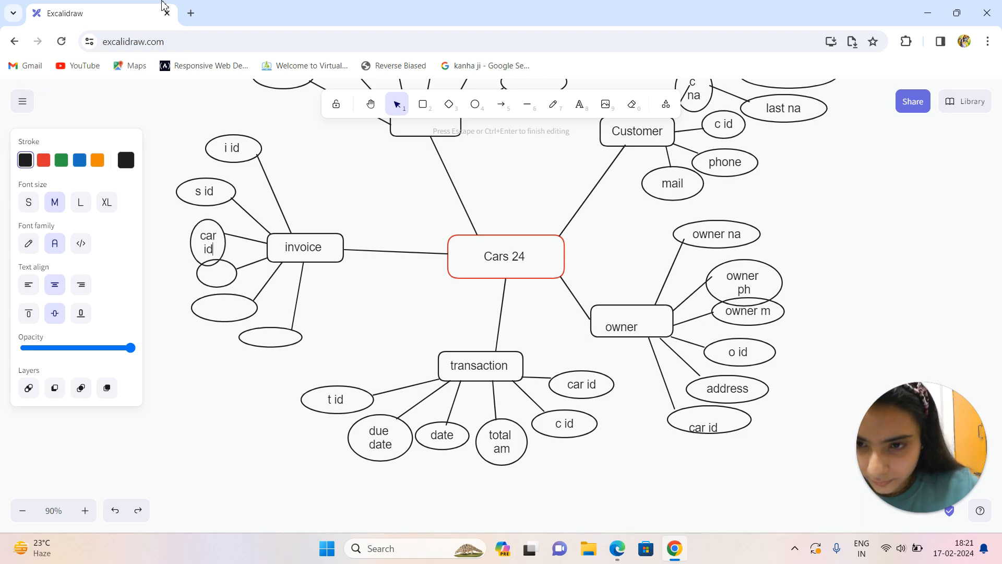
pyautogui.doubleClick(225, 277)
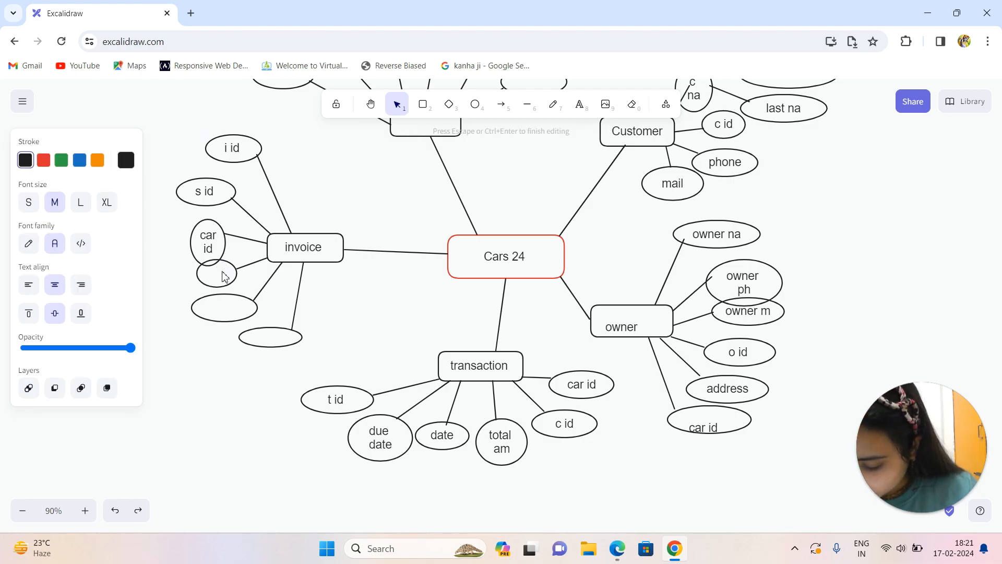
pyautogui.press('Escape')
pyautogui.press('Escape')
pyautogui.press('4')
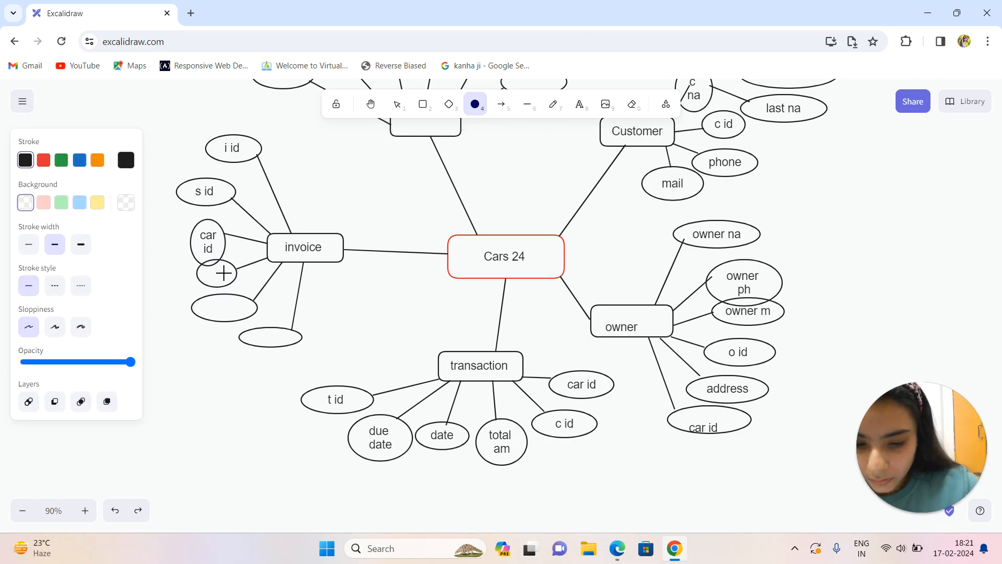
pyautogui.press('6')
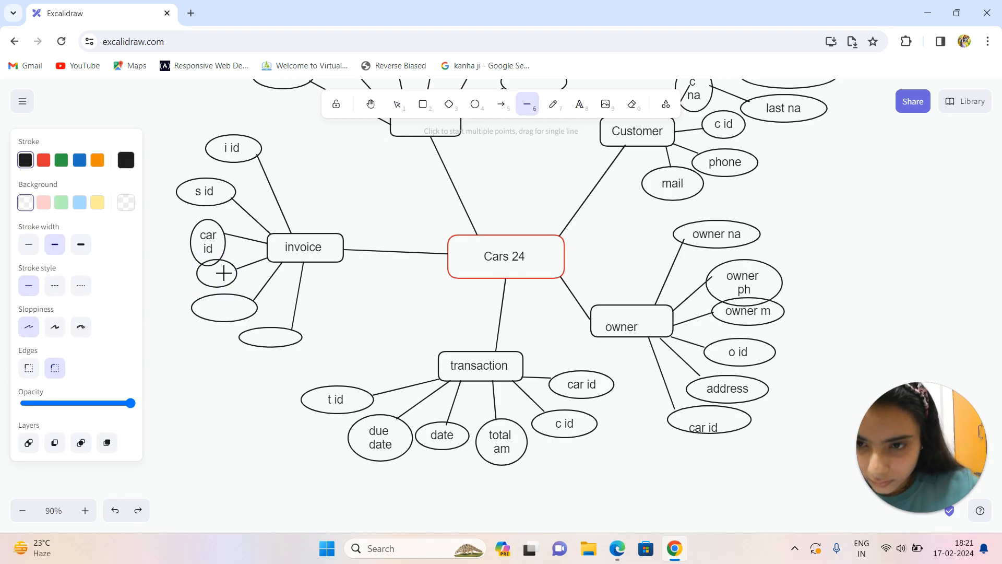
pyautogui.click(401, 108)
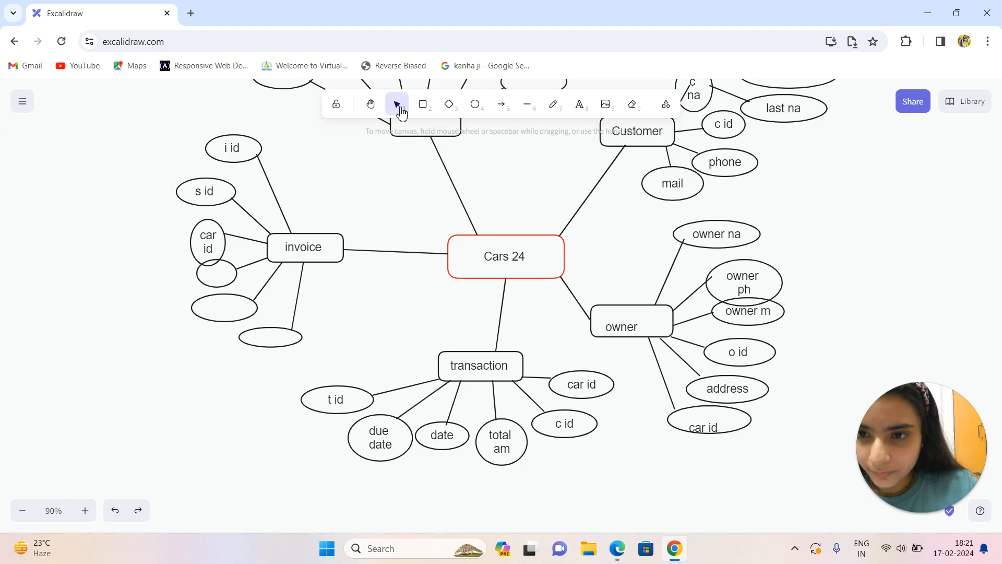
# Label the fourth invoice attribute ellipse from the top "total am".
pyautogui.doubleClick(221, 272)
pyautogui.write('total amount')
pyautogui.press('BackSpace')
pyautogui.press('BackSpace')
pyautogui.press('BackSpace')
pyautogui.press('BackSpace')
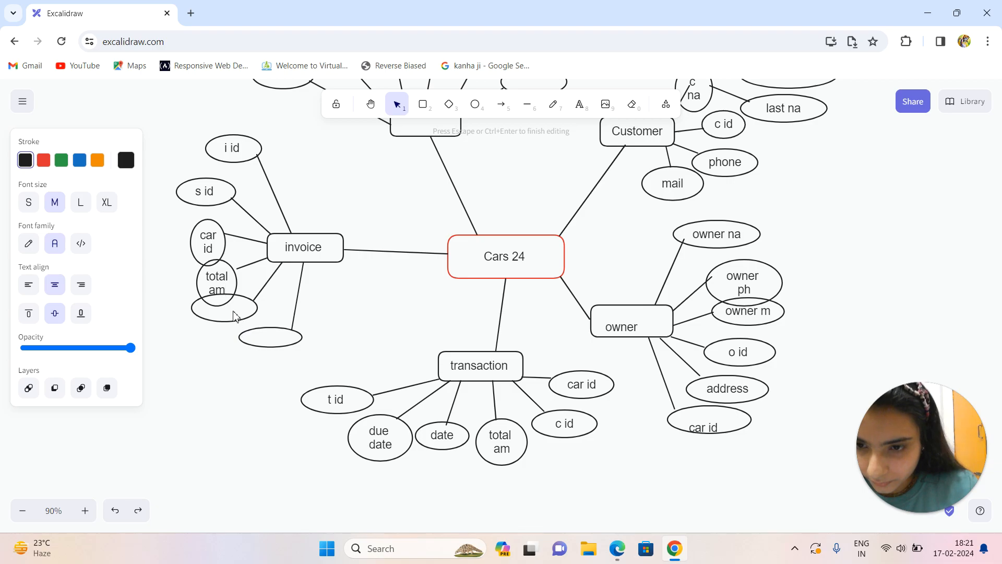
# Label the fifth invoice attribute ellipse from the top "date".
pyautogui.doubleClick(233, 312)
pyautogui.click(233, 312)
pyautogui.click(233, 312)
pyautogui.click(234, 312)
pyautogui.doubleClick(234, 312)
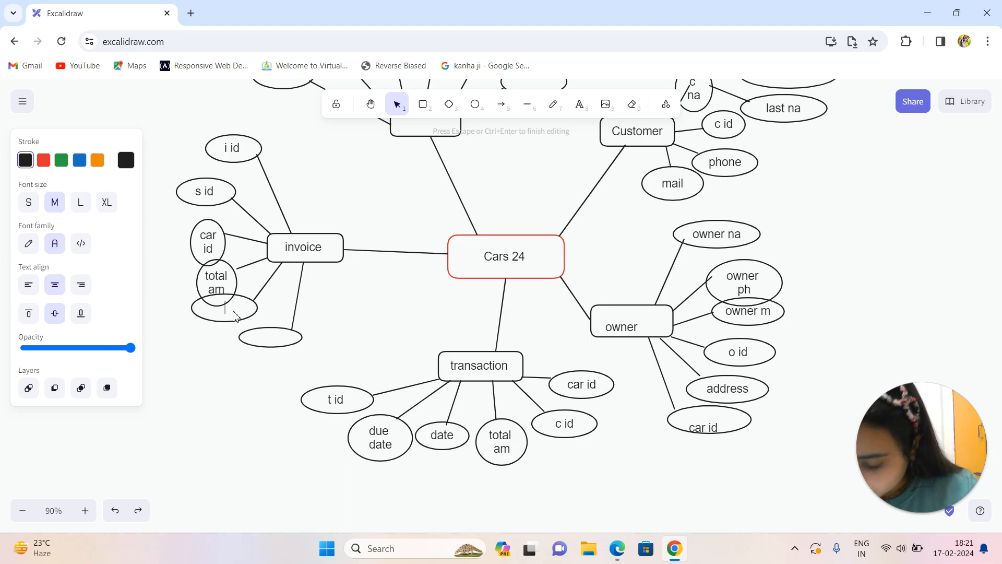
pyautogui.write('date')
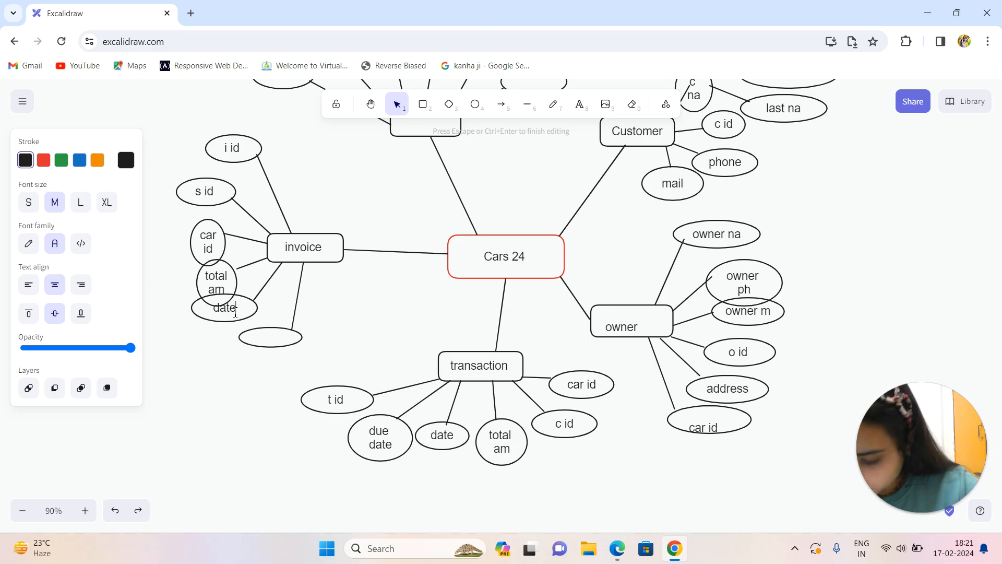
# Label the lowest invoice attribute ellipse "due date".
pyautogui.doubleClick(274, 341)
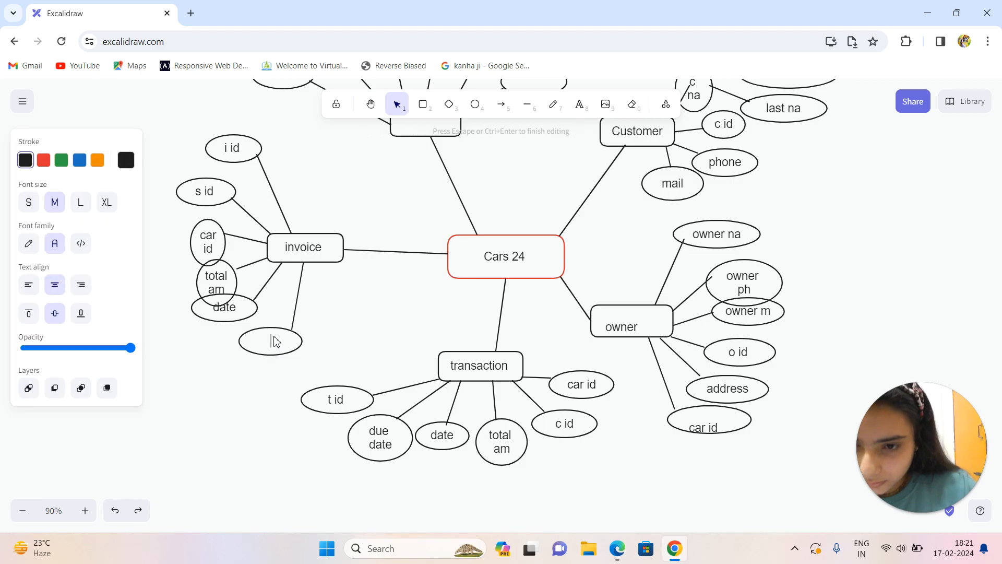
pyautogui.write('due day')
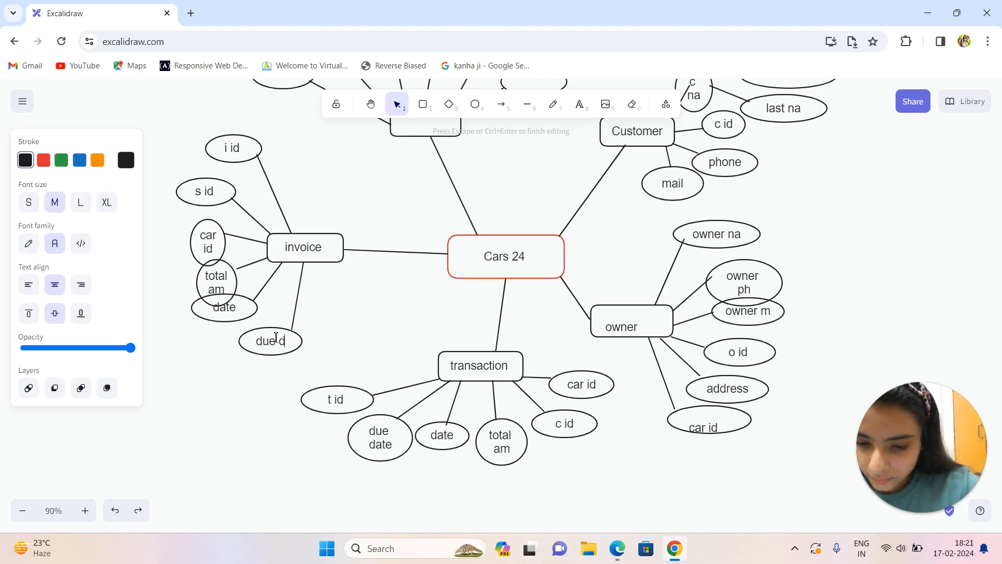
pyautogui.press('BackSpace')
pyautogui.write('te')
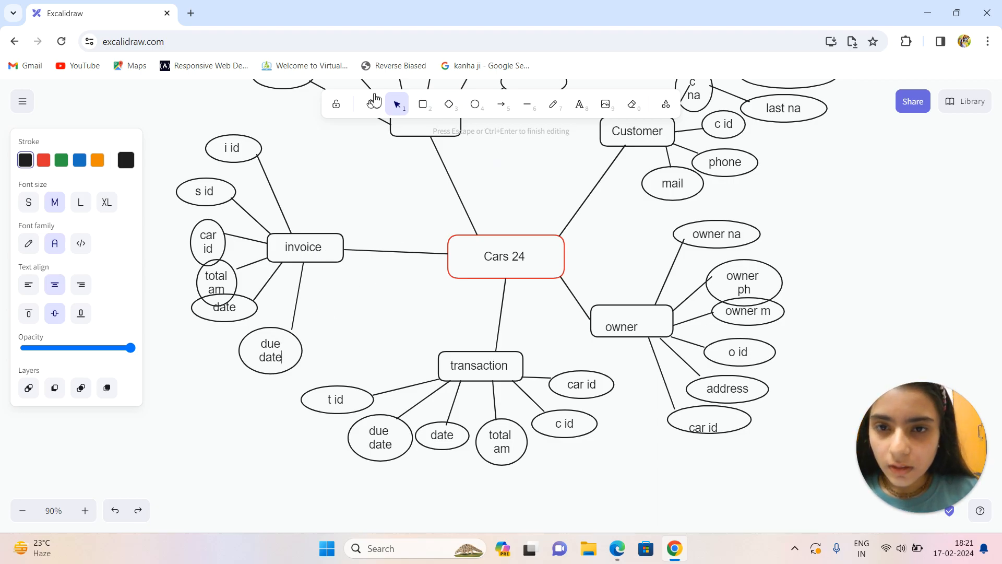
# Label the blank entity box above Cars 24 "cars".
pyautogui.click(370, 104)
pyautogui.moveTo(388, 143); pyautogui.dragTo(432, 319)
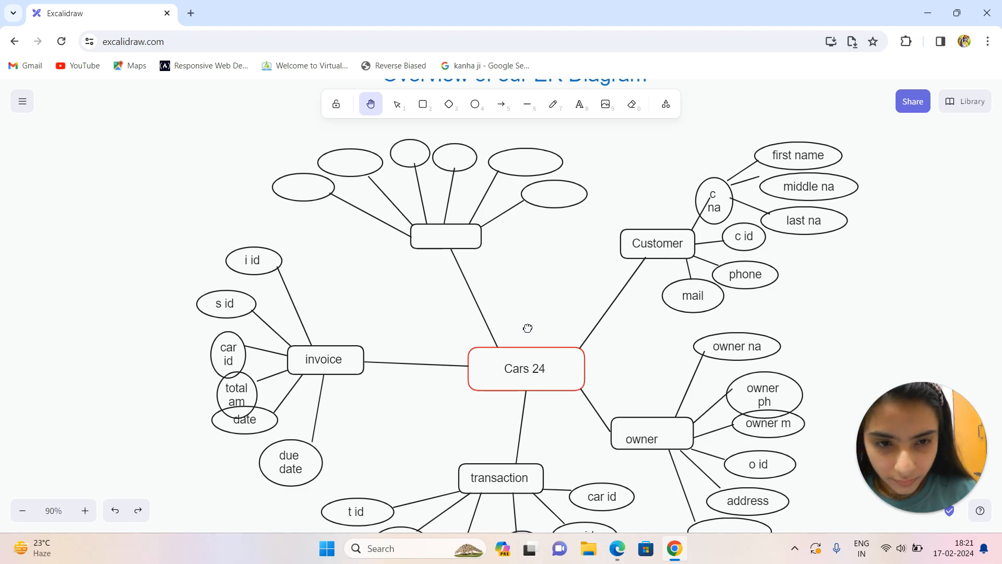
pyautogui.moveTo(528, 327); pyautogui.dragTo(512, 311)
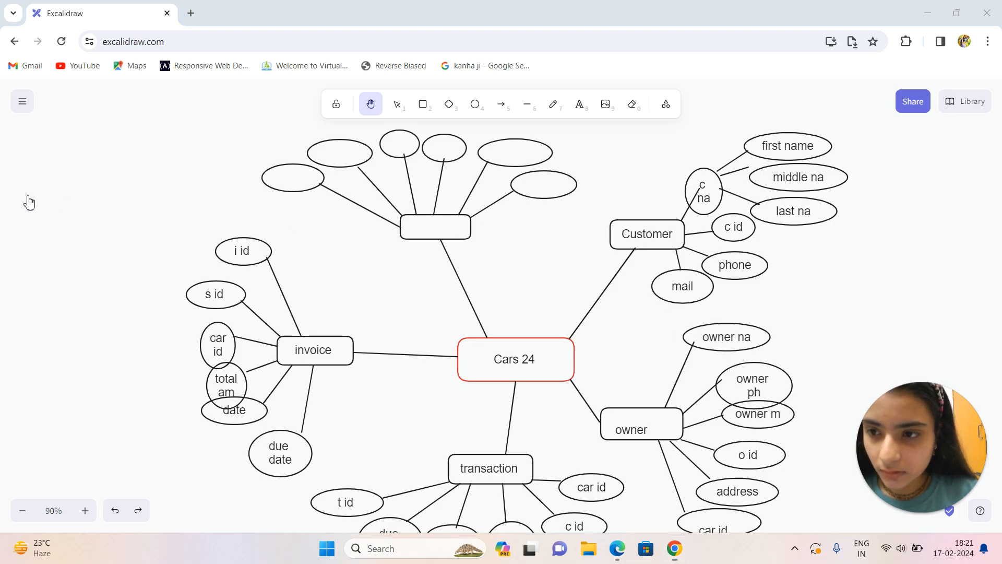
pyautogui.click(396, 105)
pyautogui.doubleClick(428, 223)
pyautogui.click(428, 223)
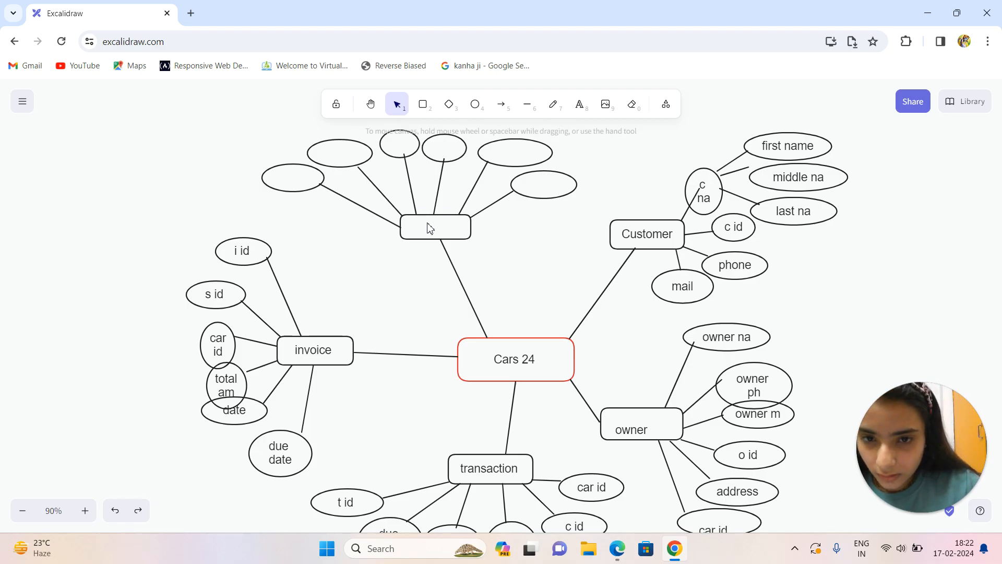
pyautogui.doubleClick(429, 228)
pyautogui.write('cars')
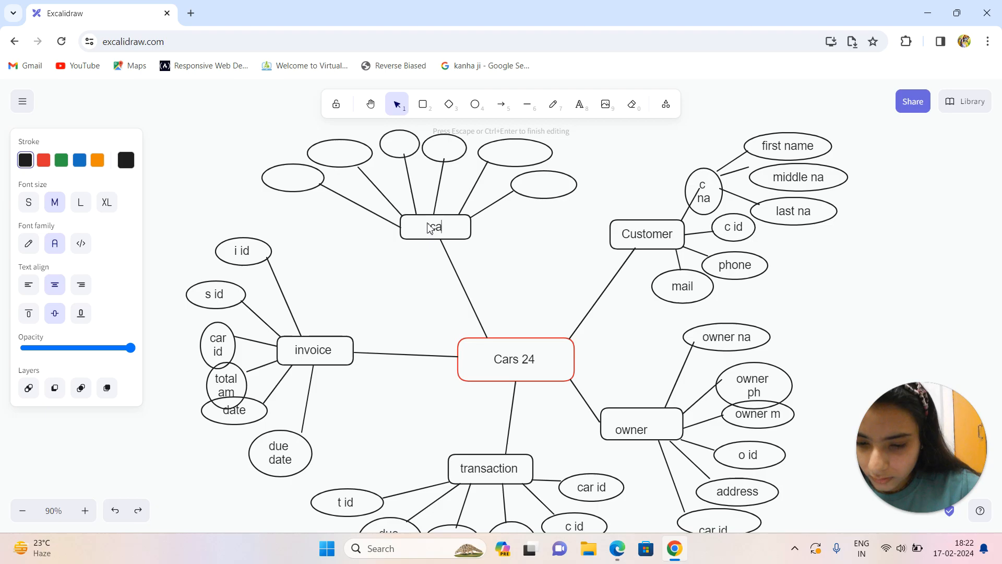
# Label the two leftmost attribute ellipses of the cars entity "cars na" and "car no", from left to right.
pyautogui.click(280, 177)
pyautogui.doubleClick(282, 179)
pyautogui.write('cars')
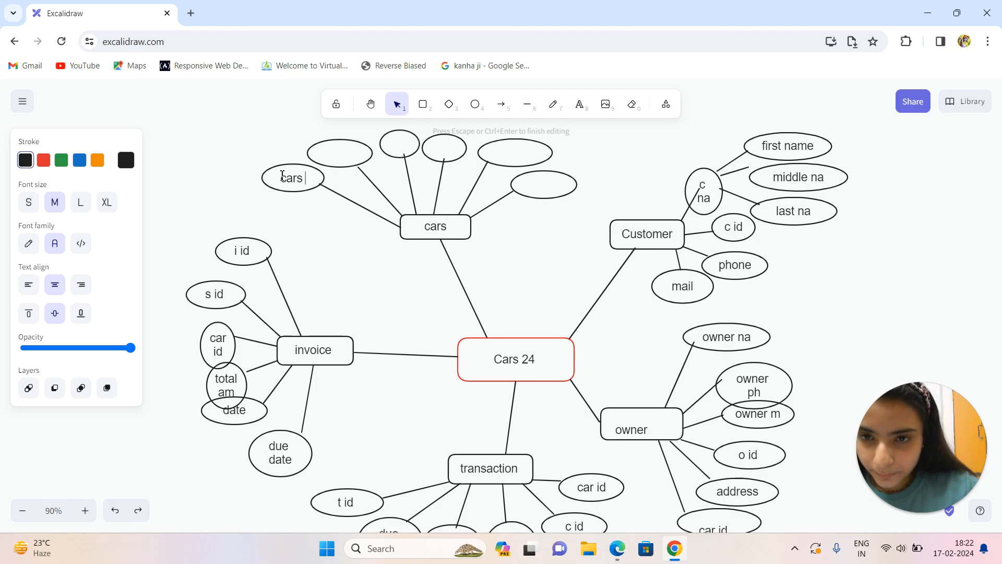
pyautogui.press('Return')
pyautogui.write('na')
pyautogui.click(337, 158)
pyautogui.doubleClick(337, 158)
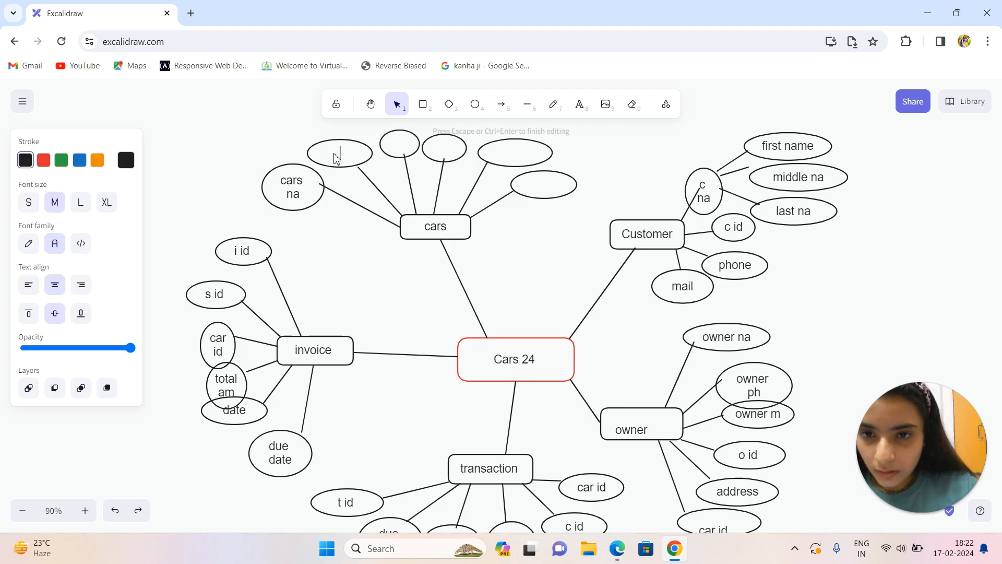
pyautogui.write('car no')
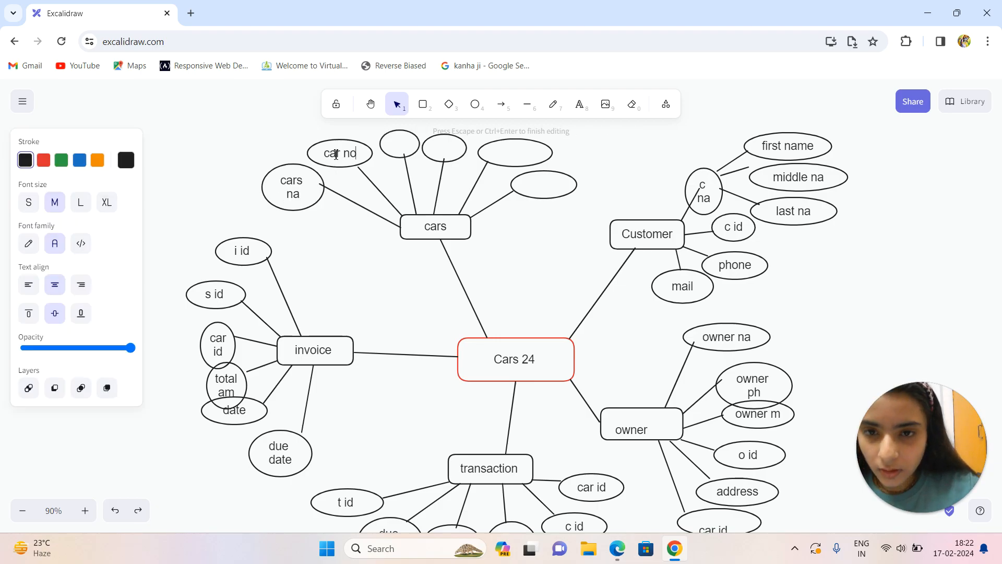
# Label the third cars attribute ellipse from the left "insu info".
pyautogui.doubleClick(396, 151)
pyautogui.write('insu')
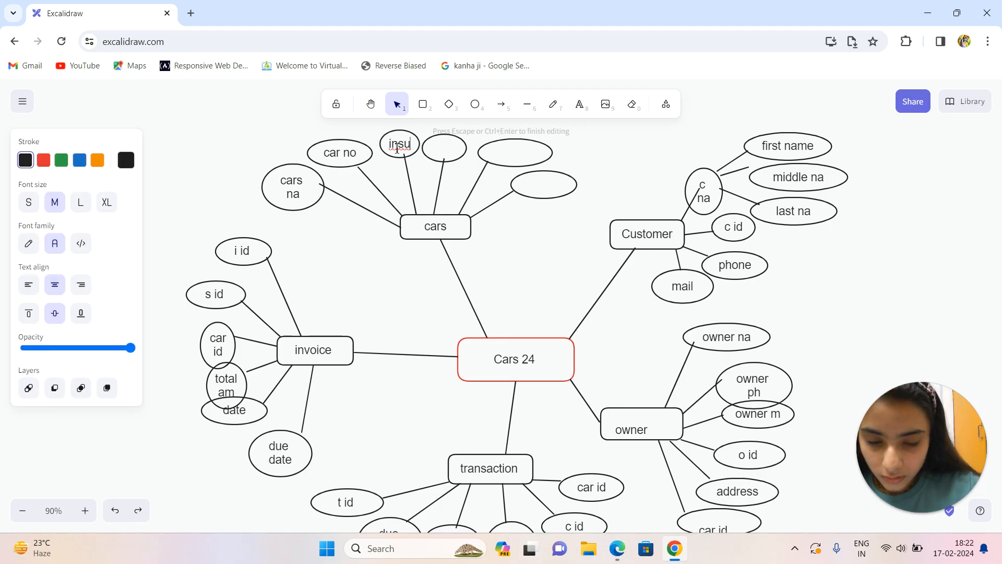
pyautogui.write(' info')
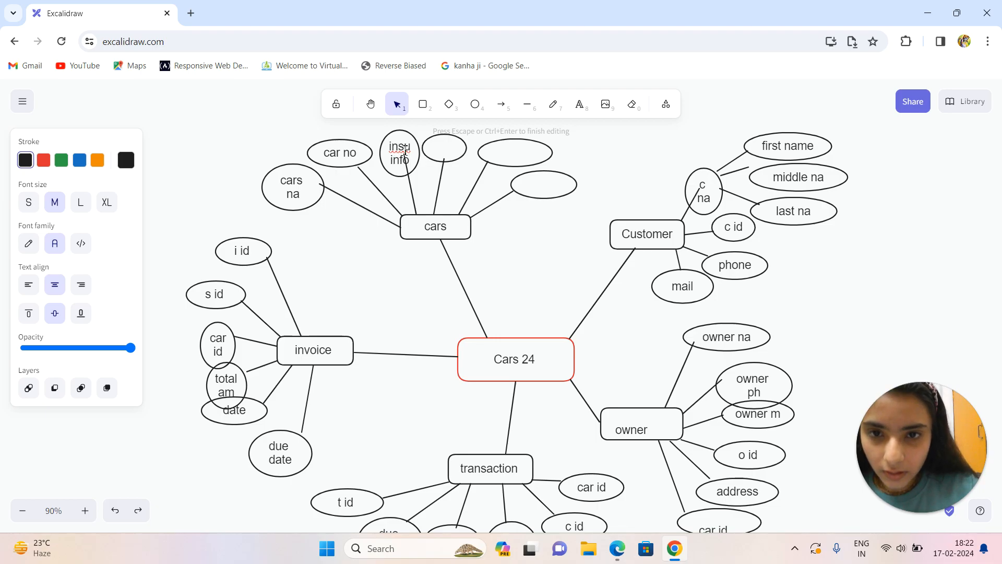
# Label the three remaining blank cars attribute ellipses "model", "year" and "color", from left to right.
pyautogui.doubleClick(441, 155)
pyautogui.write('model')
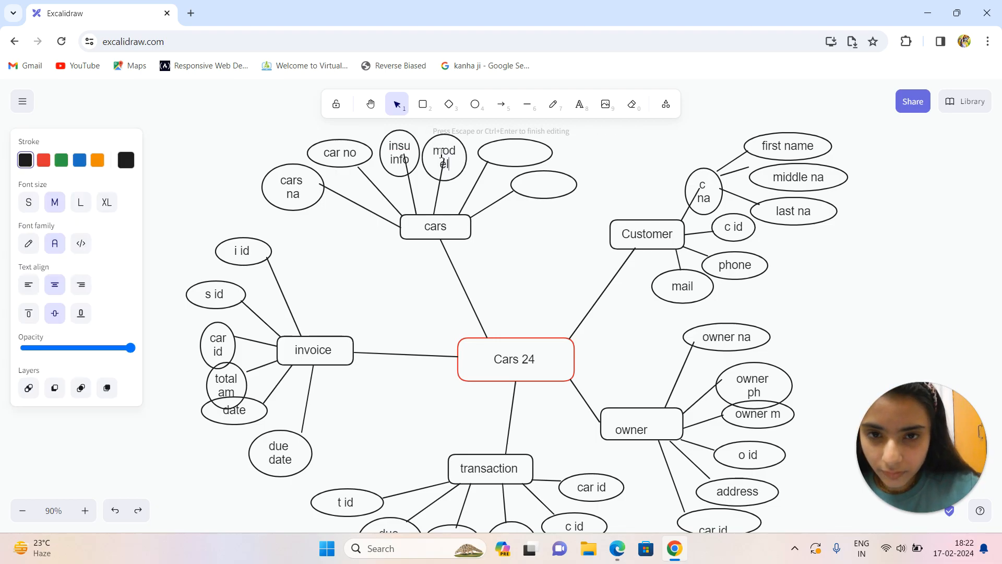
pyautogui.doubleClick(516, 152)
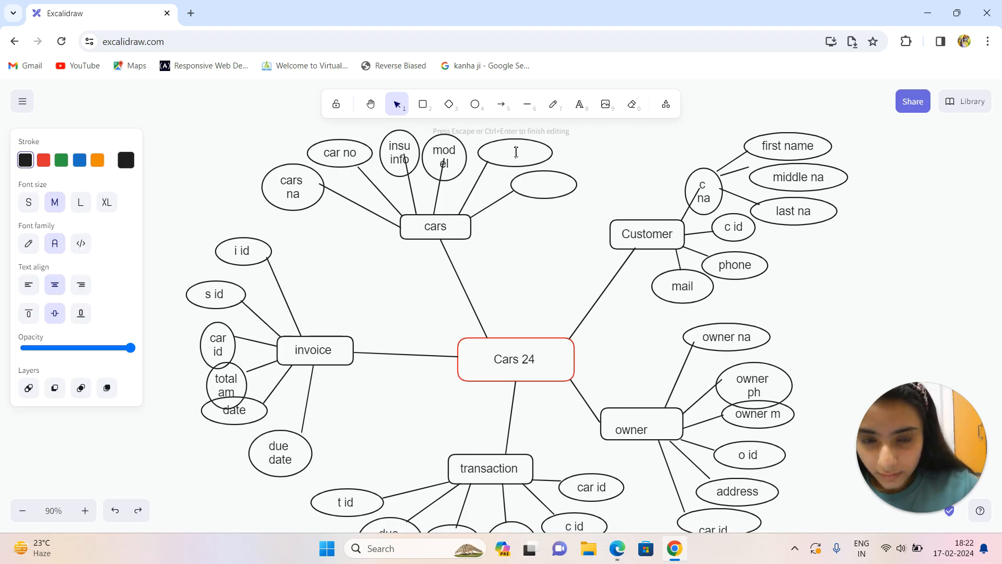
pyautogui.write('year')
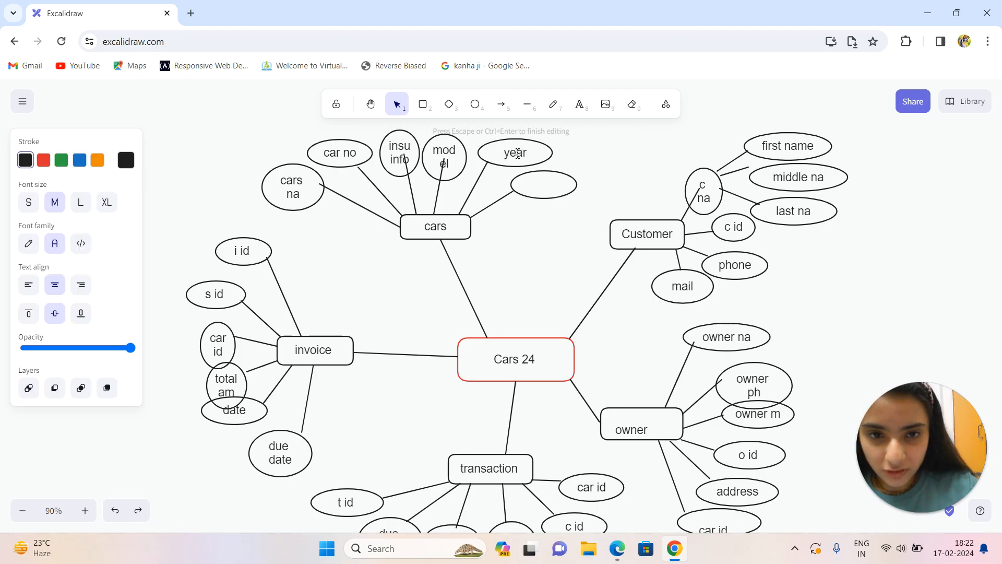
pyautogui.doubleClick(536, 189)
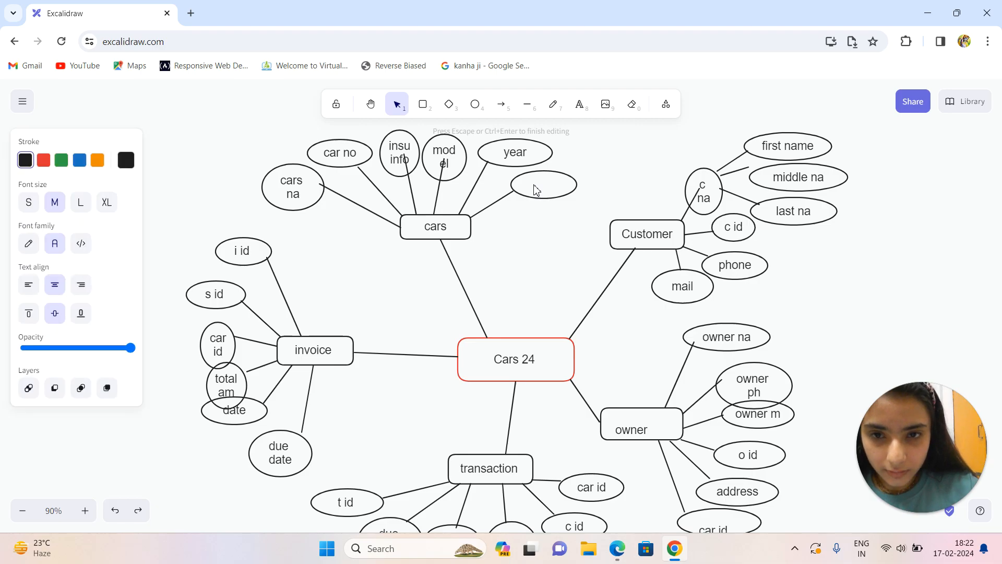
pyautogui.write('color')
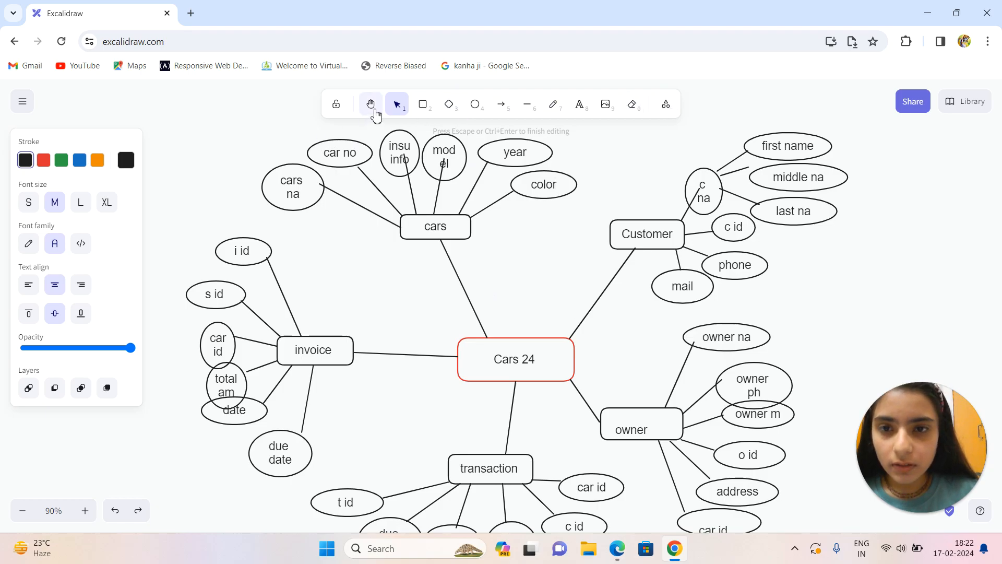
# Review the labelled Cars 24 overview diagram, the red entity and attribute list, and the detailed ER diagram below it.
pyautogui.click(371, 105)
pyautogui.moveTo(455, 293); pyautogui.dragTo(451, 263)
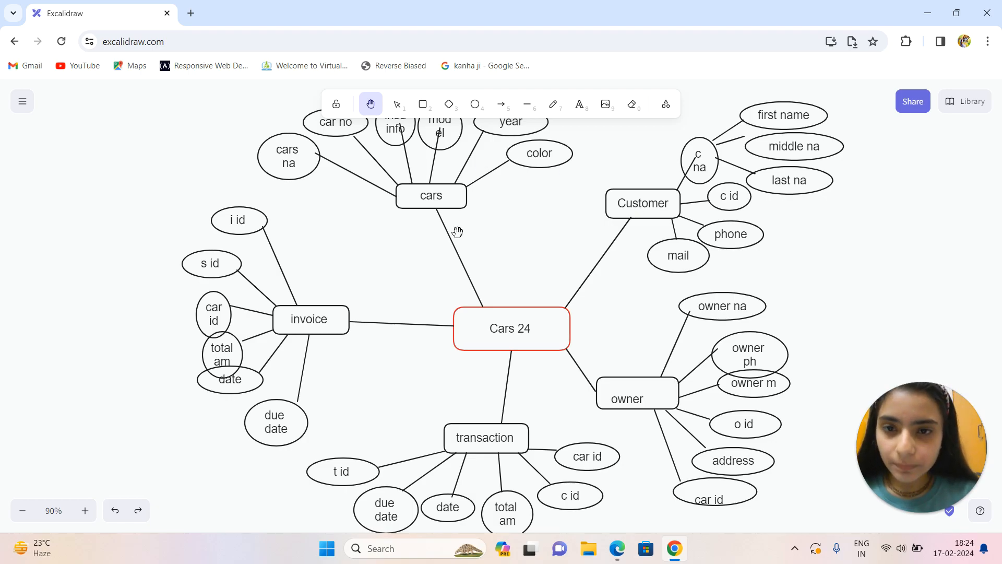
pyautogui.moveTo(509, 244); pyautogui.dragTo(510, 284)
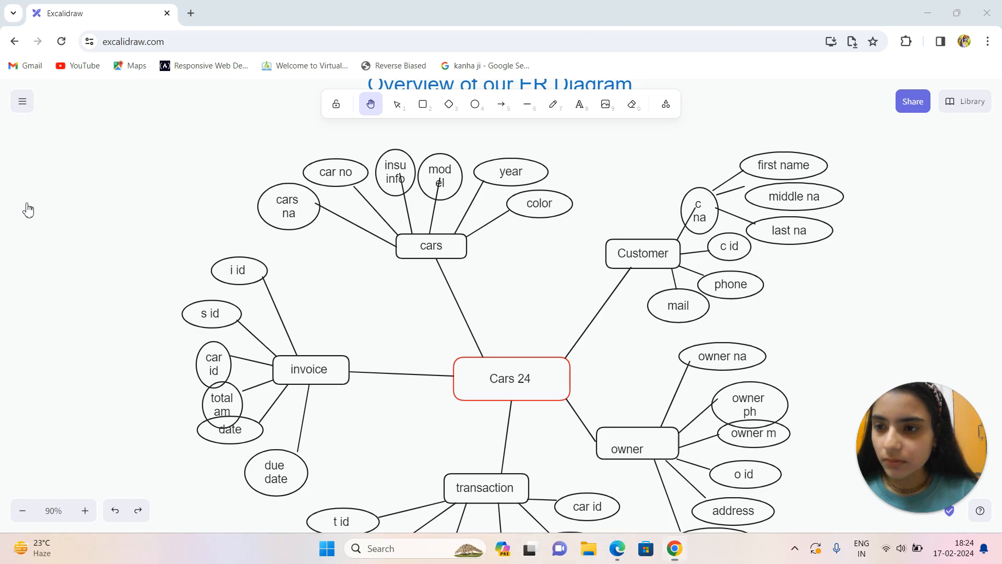
pyautogui.scroll(-10, 34, 206)
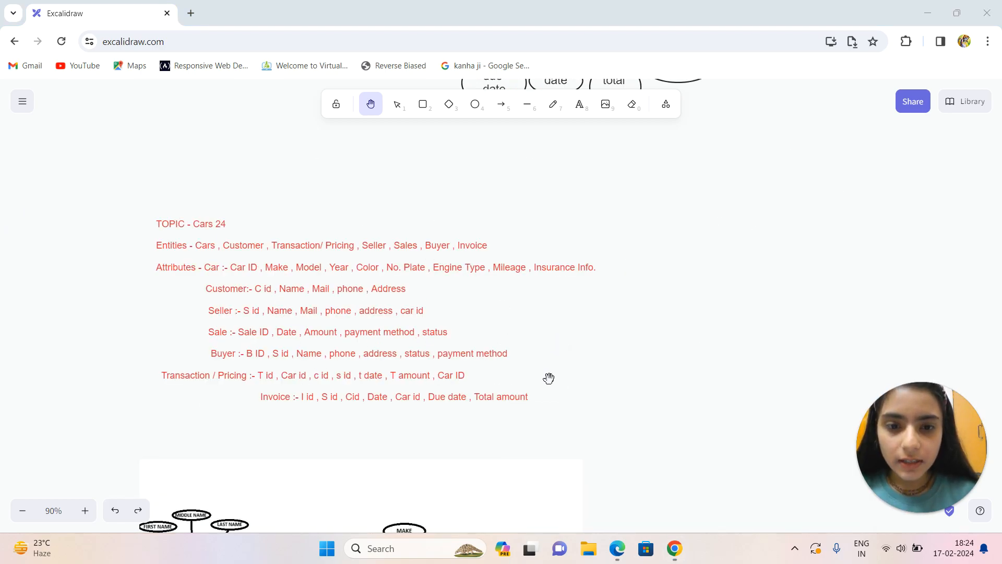
pyautogui.scroll(-2, 588, 172)
pyautogui.scroll(-2, 582, 353)
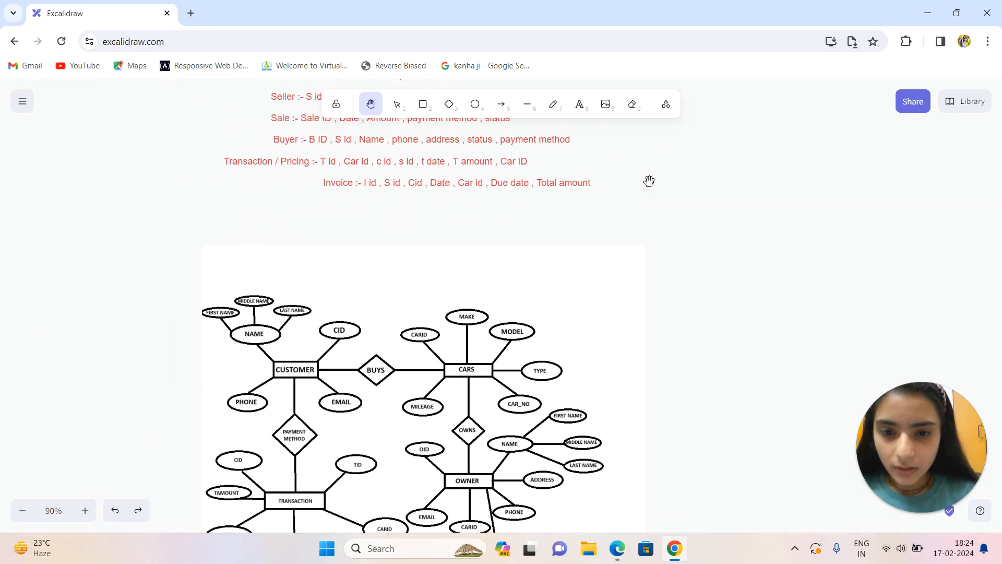
pyautogui.scroll(-2, 608, 406)
pyautogui.scroll(-2, 647, 343)
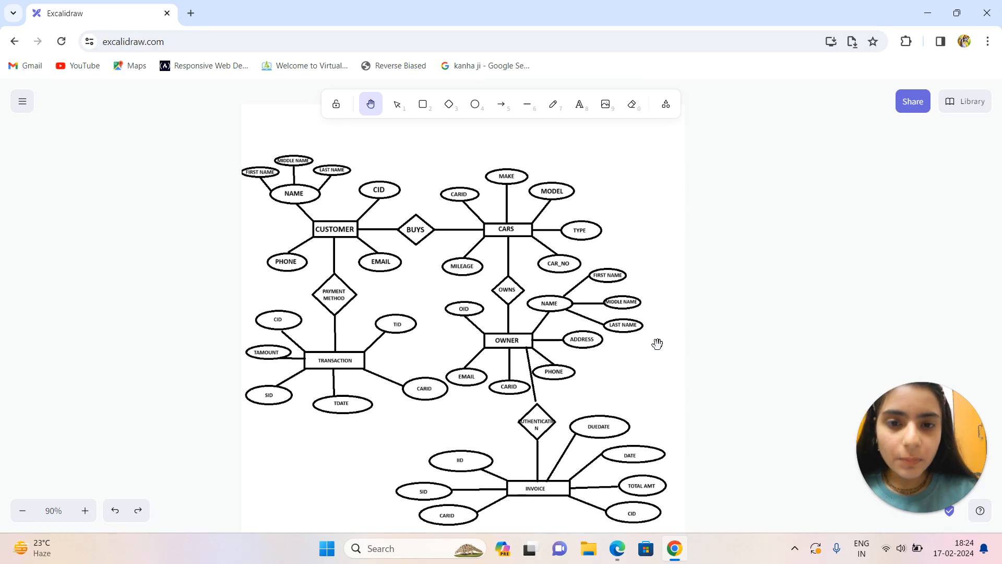
# Point out the CUSTOMER entity in the detailed ER diagram with the laser pointer.
pyautogui.click(666, 104)
pyautogui.click(616, 177)
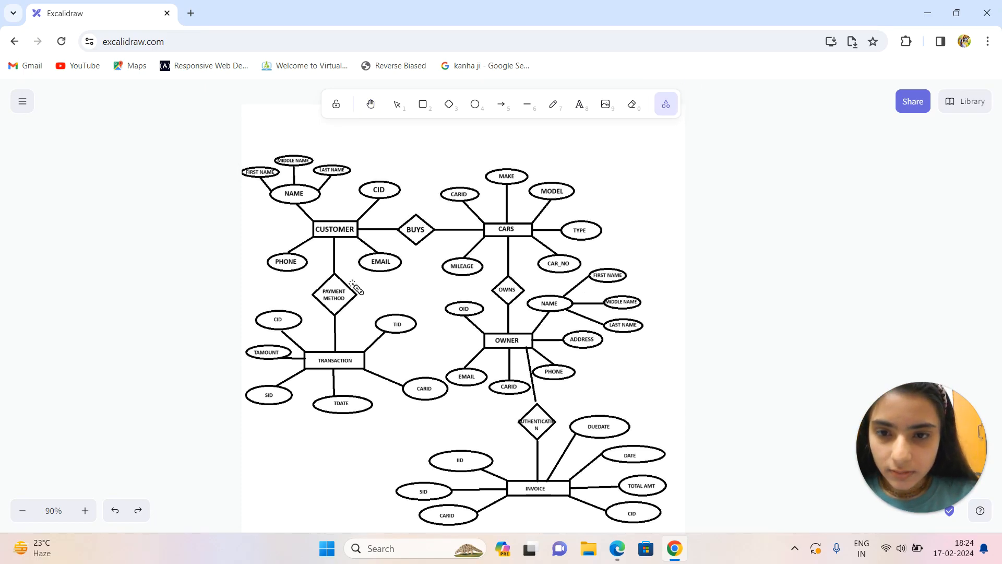
pyautogui.moveTo(333, 238); pyautogui.dragTo(361, 239)
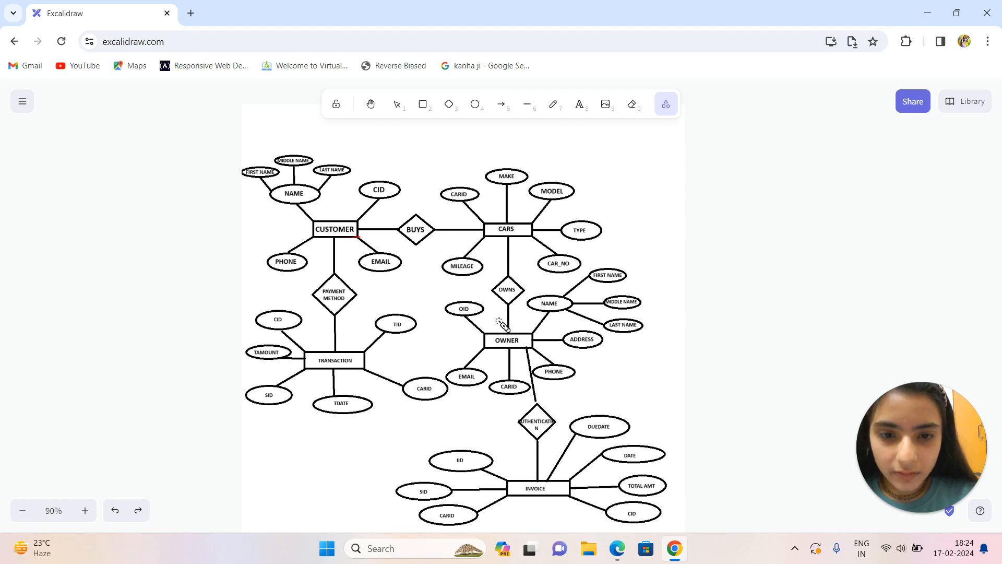